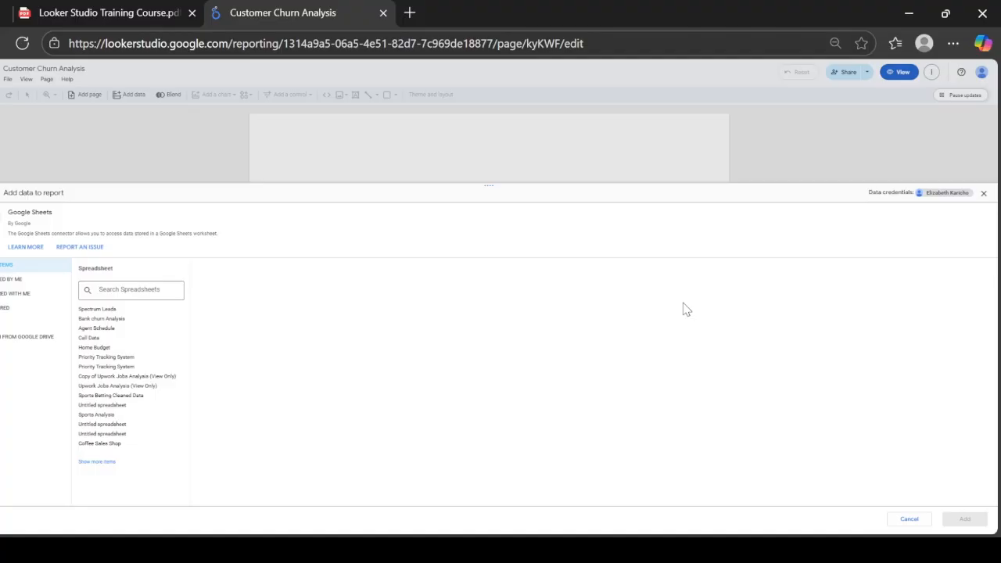
# Select the Customer_Churn_Records (2) worksheet of the Bank churn Analysis spreadsheet as the Google Sheets data source.
pyautogui.click(9, 285)
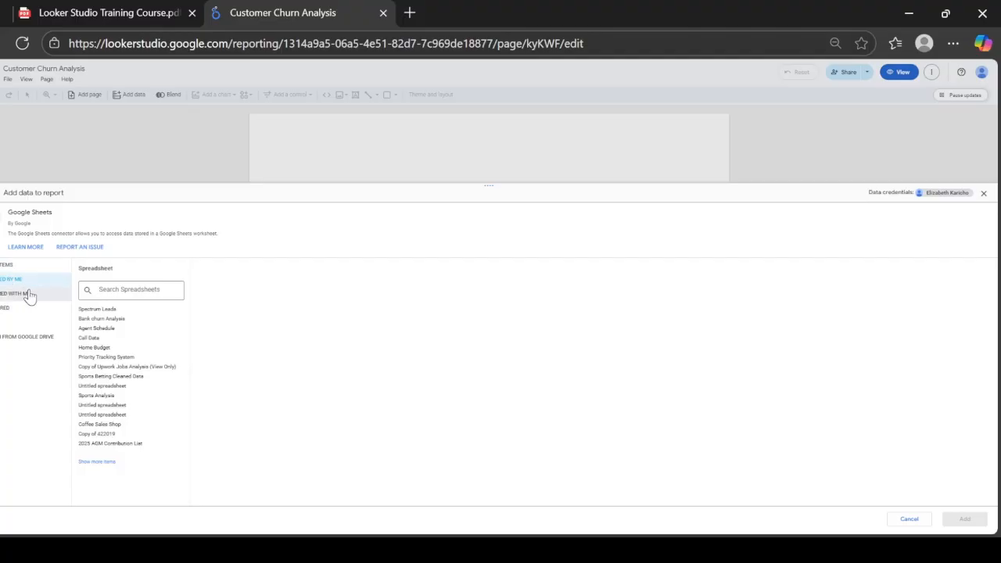
pyautogui.click(11, 266)
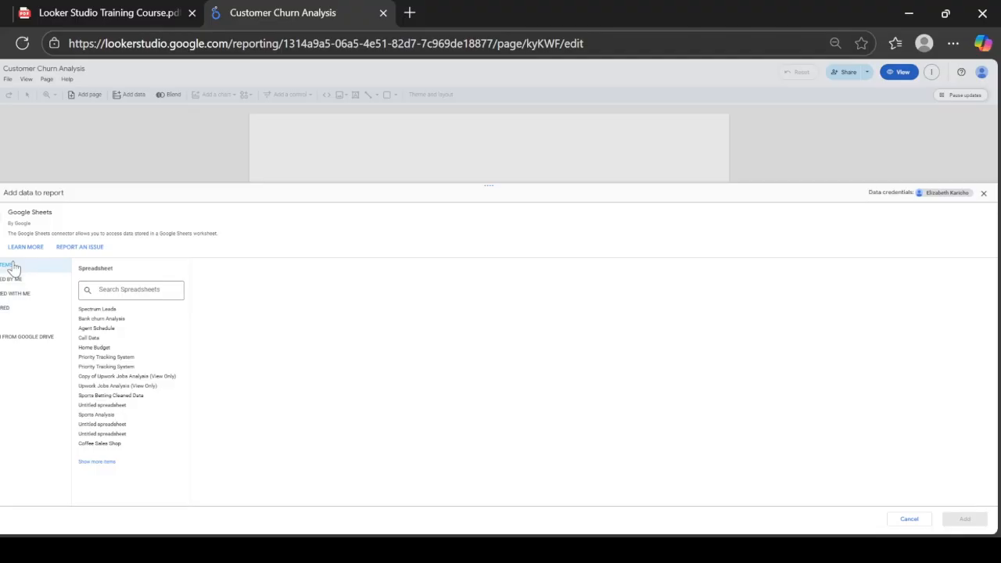
pyautogui.click(103, 319)
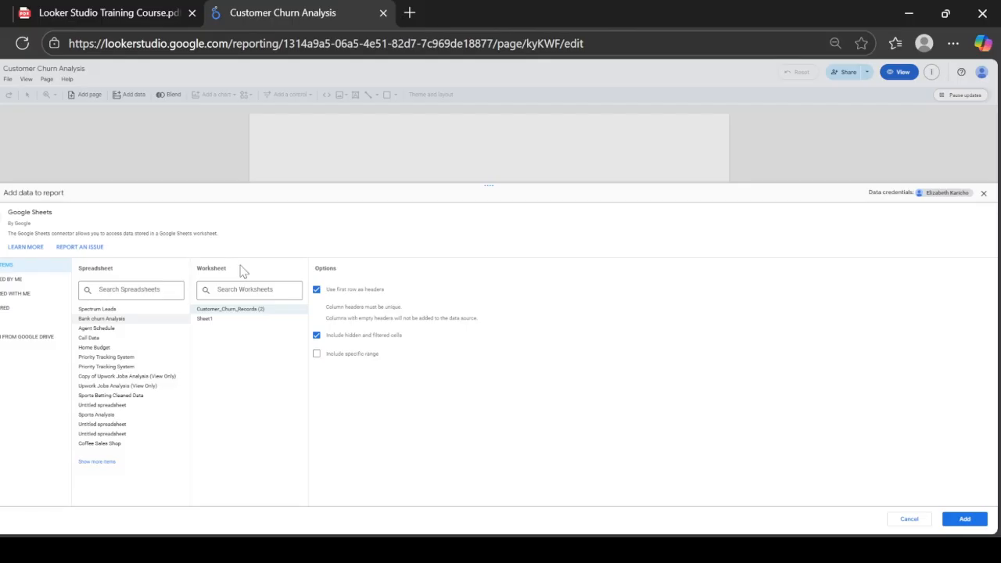
pyautogui.click(268, 311)
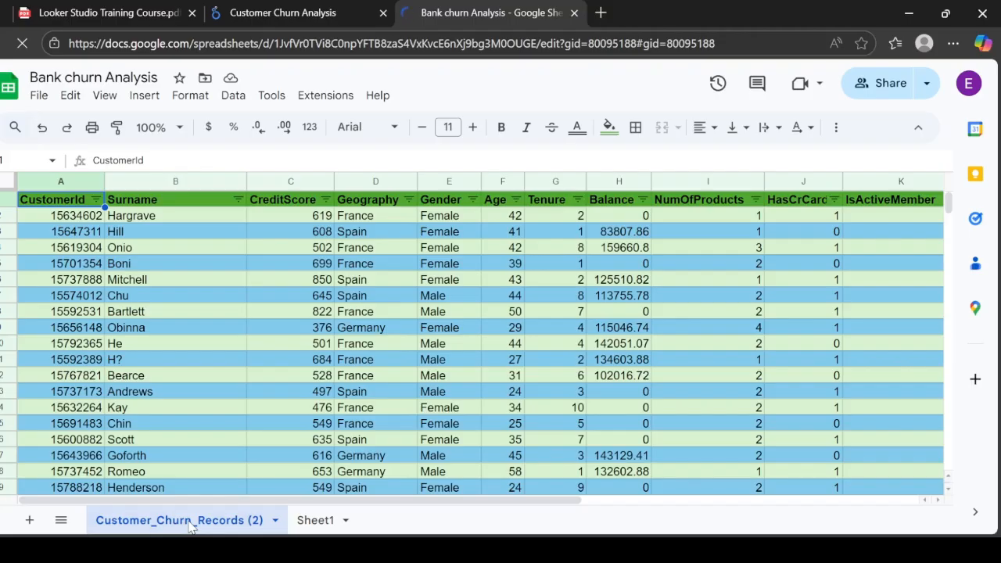
# Compare the Sheet1 and Customer_Churn_Records (2) worksheets in Google Sheets, and return to the Looker Studio report.
pyautogui.click(316, 520)
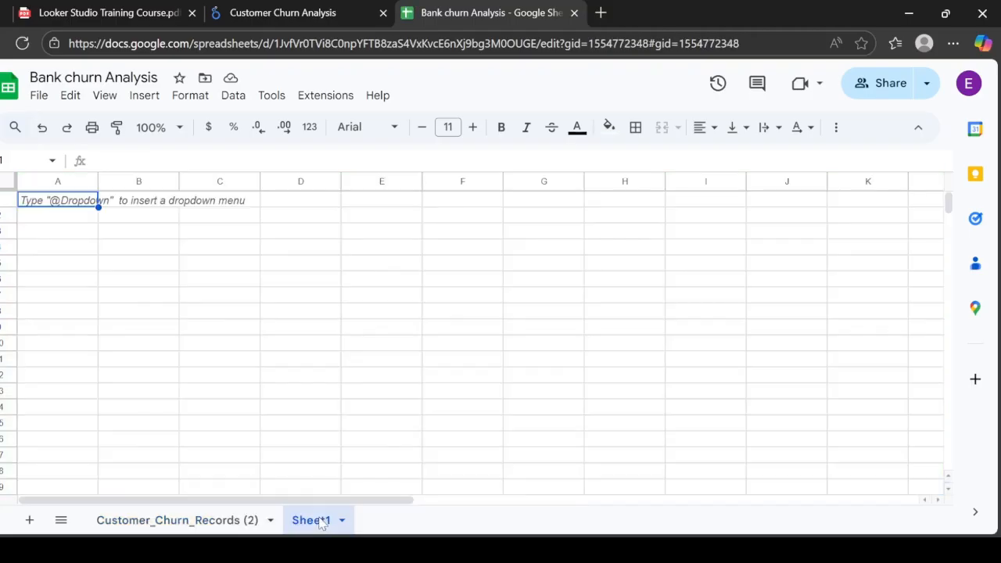
pyautogui.click(205, 520)
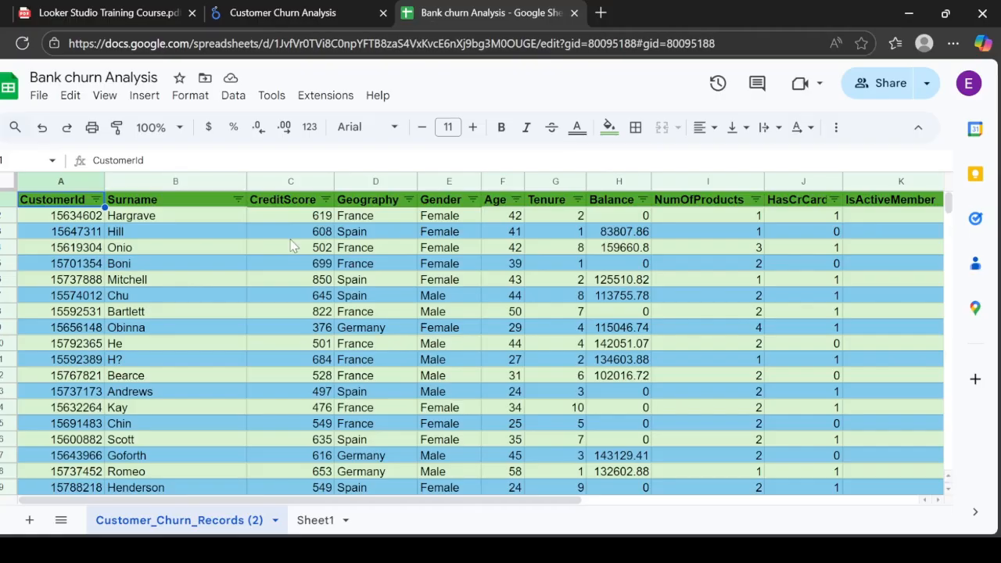
pyautogui.click(258, 7)
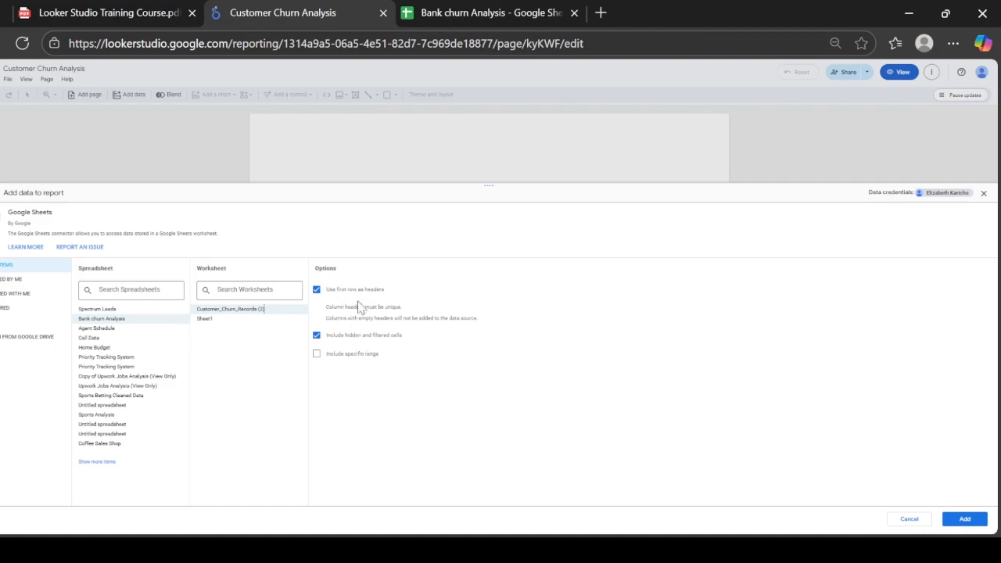
# Add the selected worksheet to the report, using the first row as headers and including hidden and filtered cells.
pyautogui.click(973, 520)
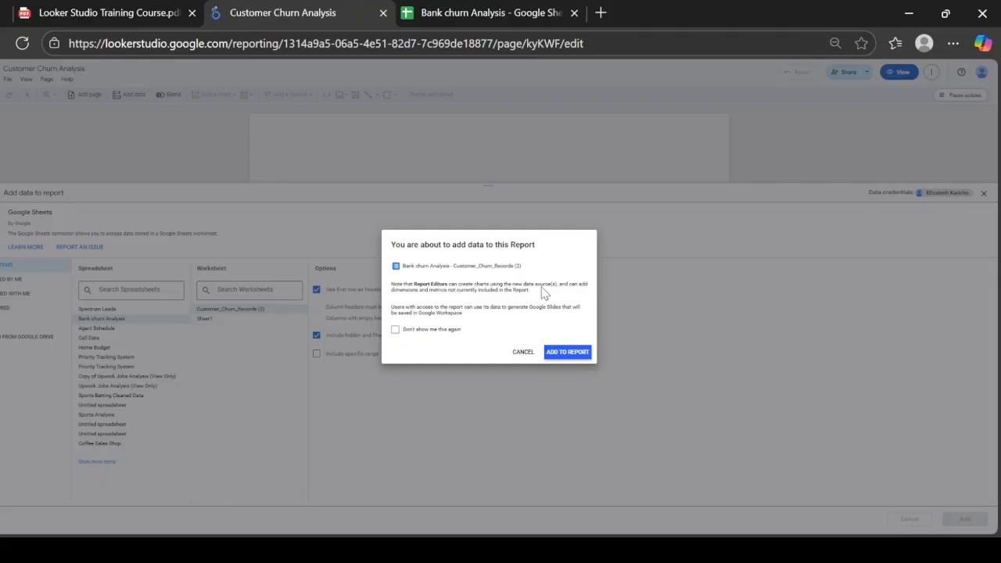
pyautogui.click(576, 354)
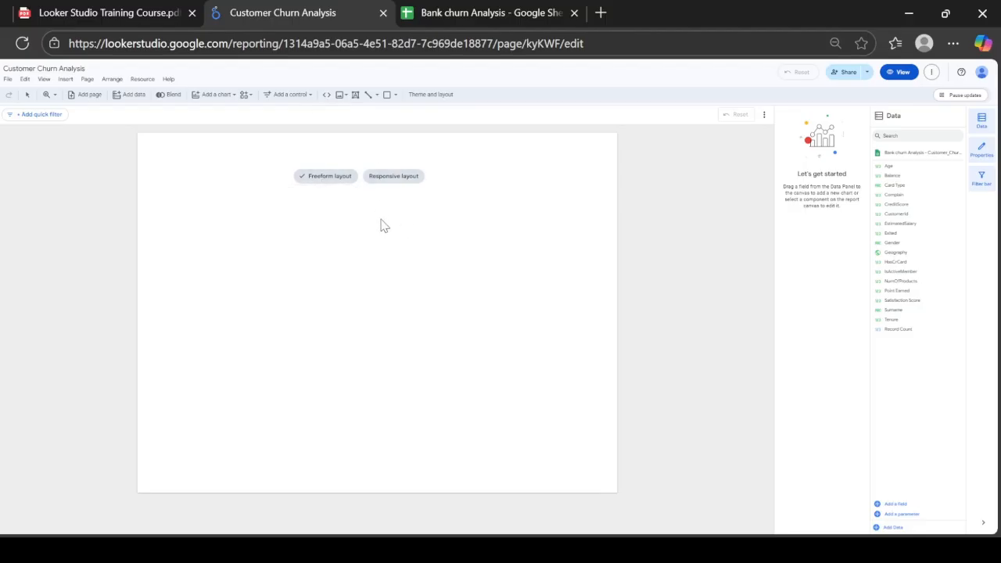
# Compare the freeform and responsive layouts and choose the freeform layout for the report.
pyautogui.moveTo(341, 179)
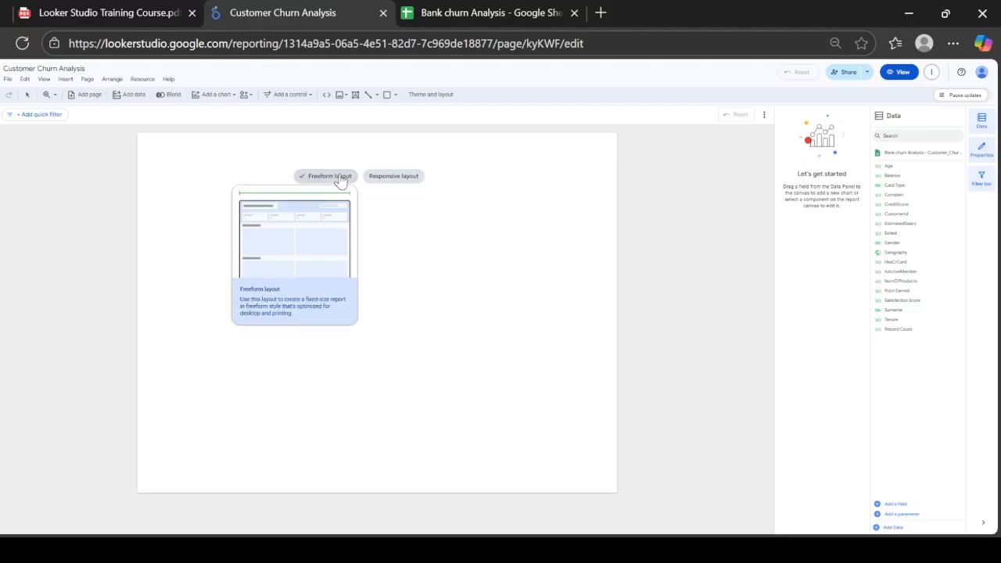
pyautogui.moveTo(396, 179)
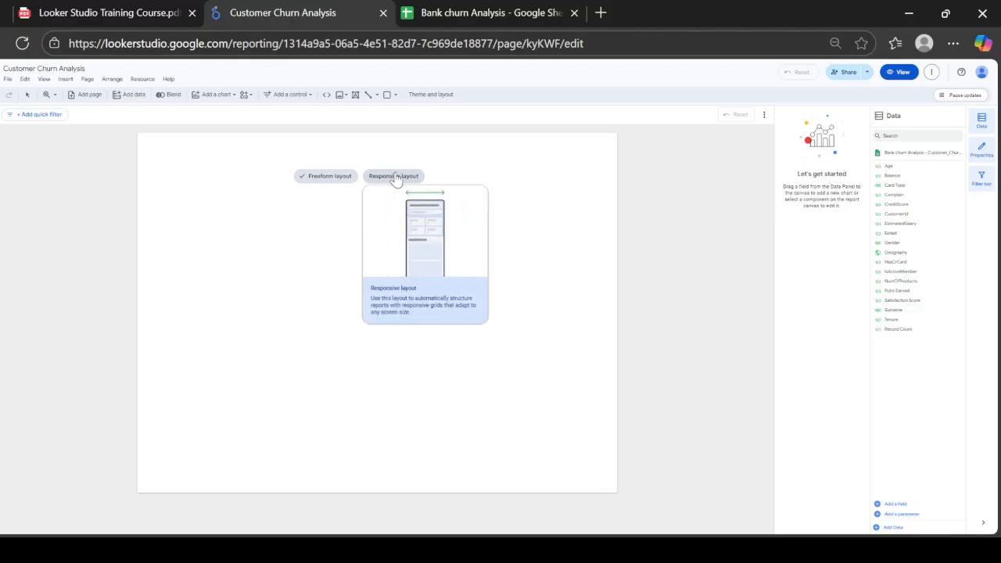
pyautogui.moveTo(332, 180)
pyautogui.click(329, 179)
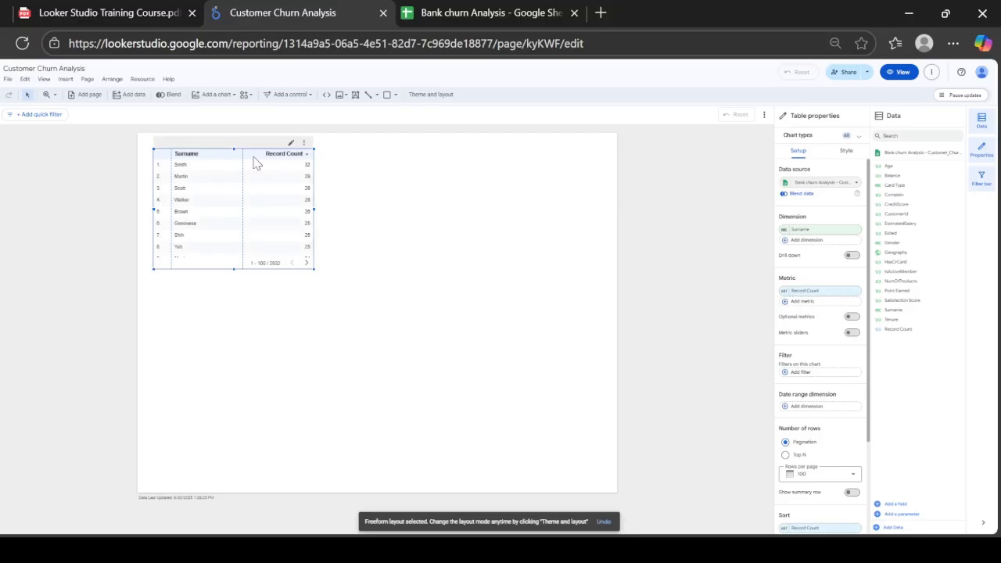
# Move the Surname record count table down to about the vertical middle of the page and keep it selected.
pyautogui.moveTo(258, 161); pyautogui.dragTo(256, 266)
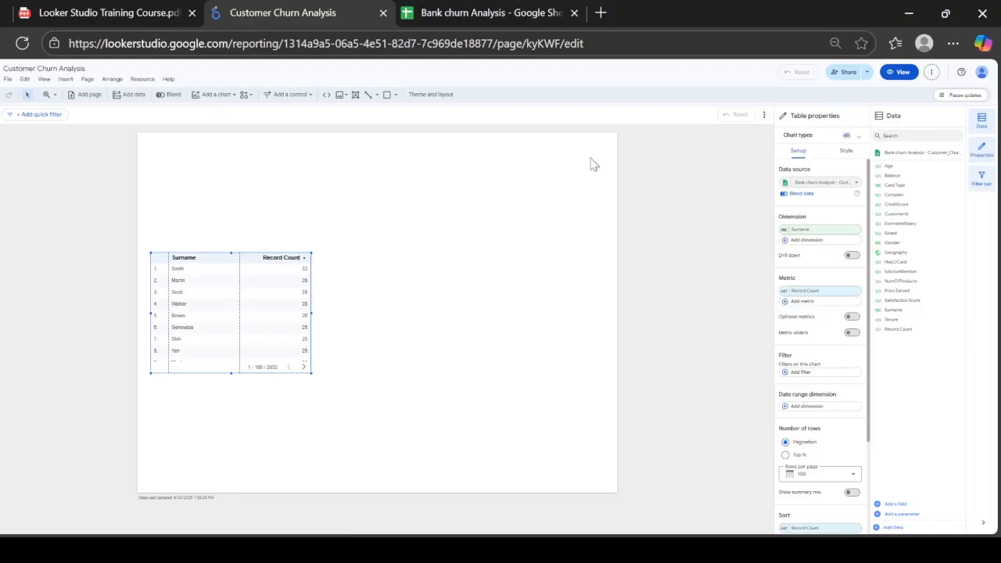
pyautogui.click(427, 227)
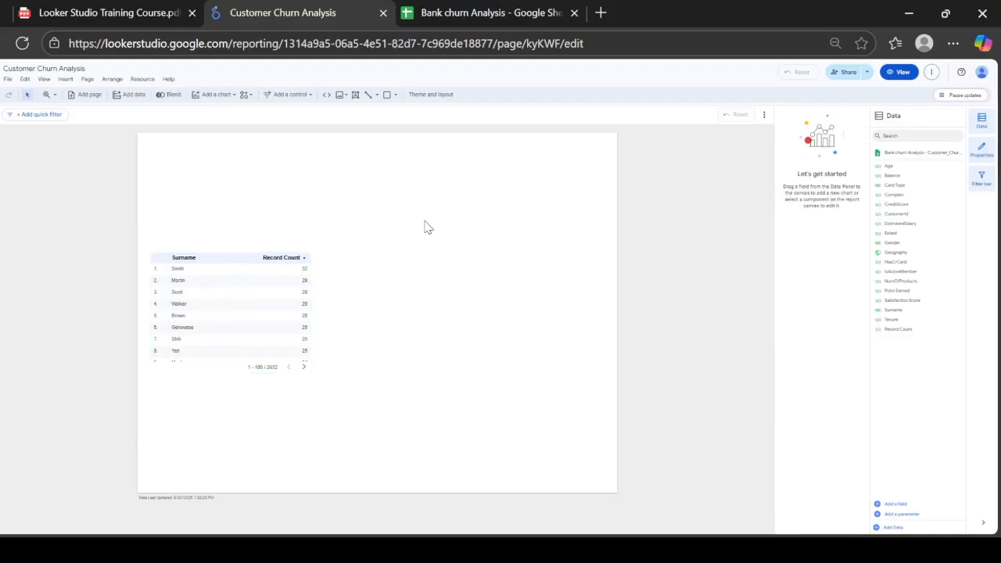
pyautogui.click(250, 264)
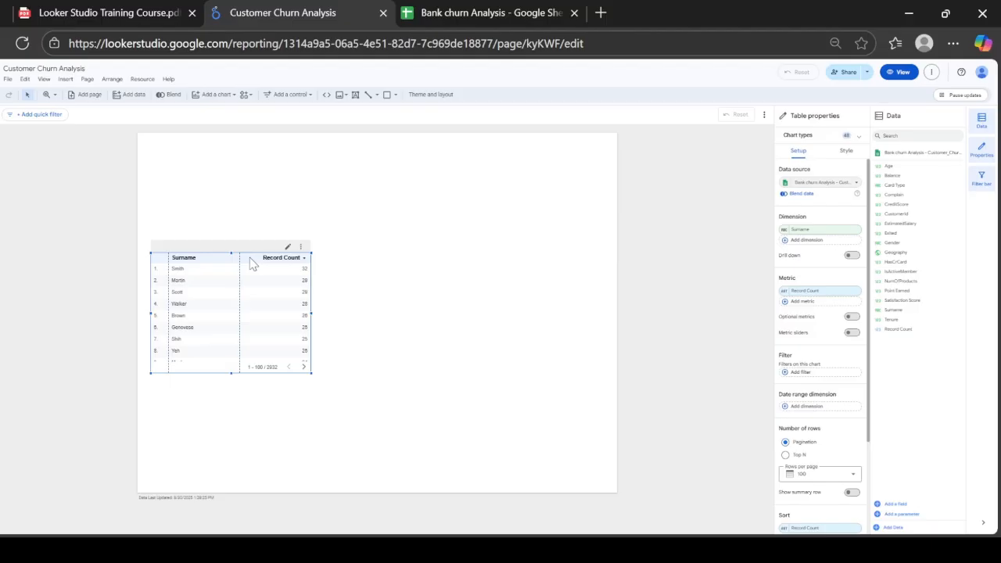
pyautogui.click(10, 81)
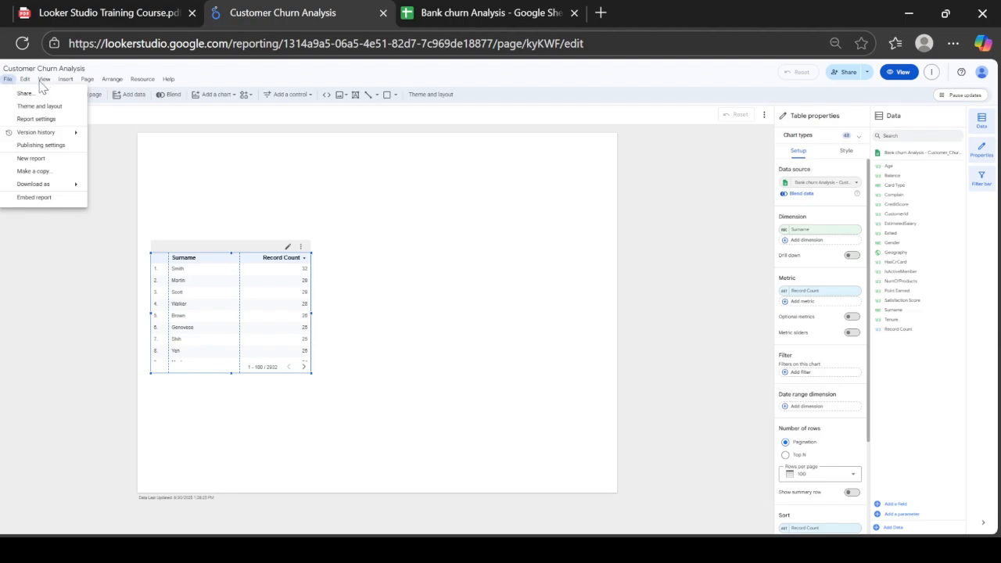
pyautogui.click(125, 130)
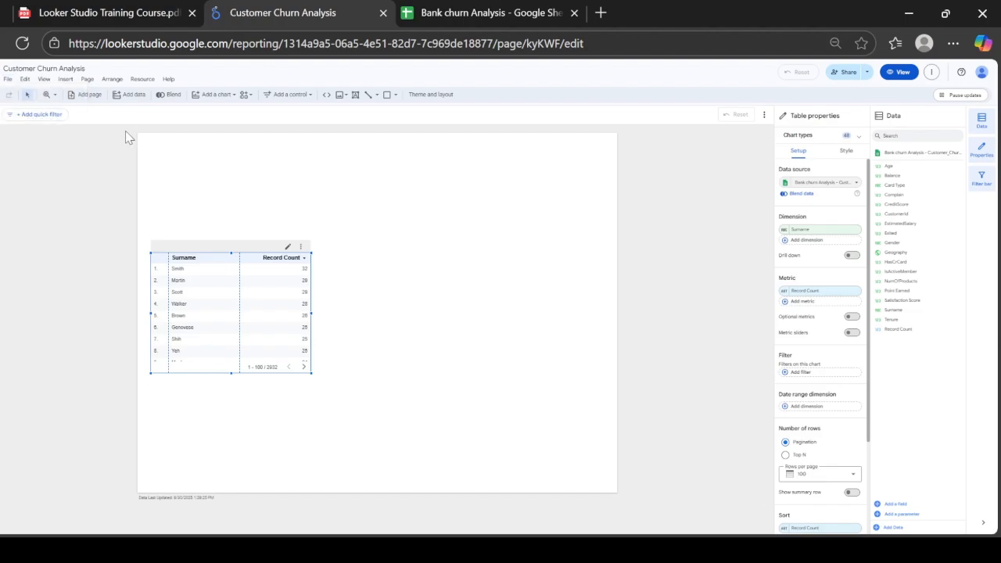
# Insert a pie chart beside the table, level with its upper edge, and delete that chart again.
pyautogui.click(66, 80)
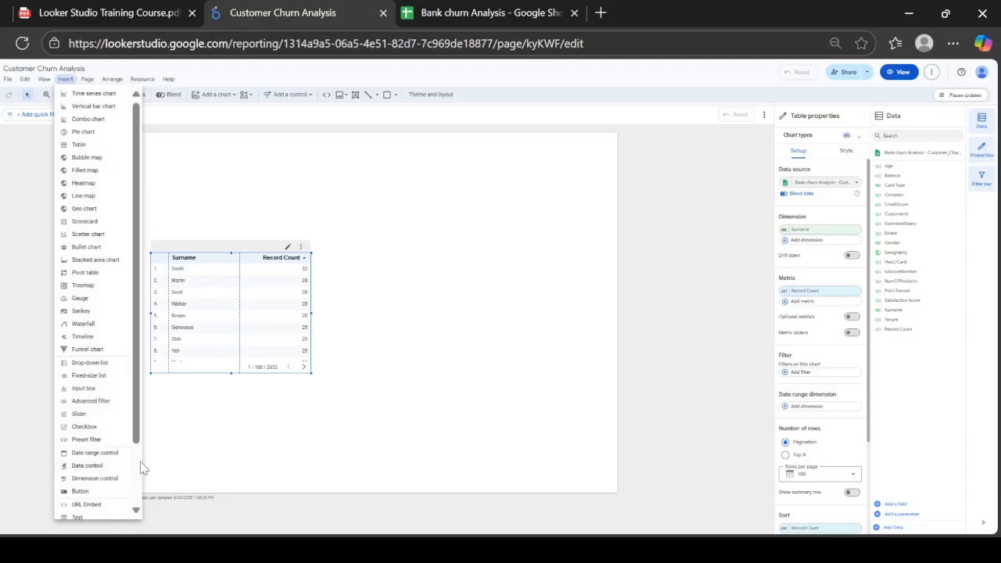
pyautogui.scroll(-2, 138, 465)
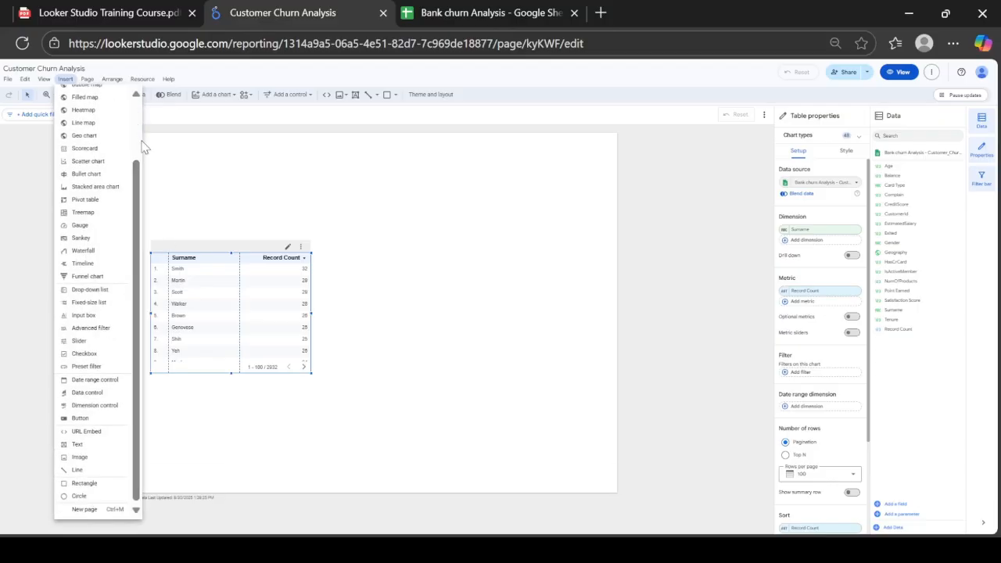
pyautogui.scroll(2, 139, 144)
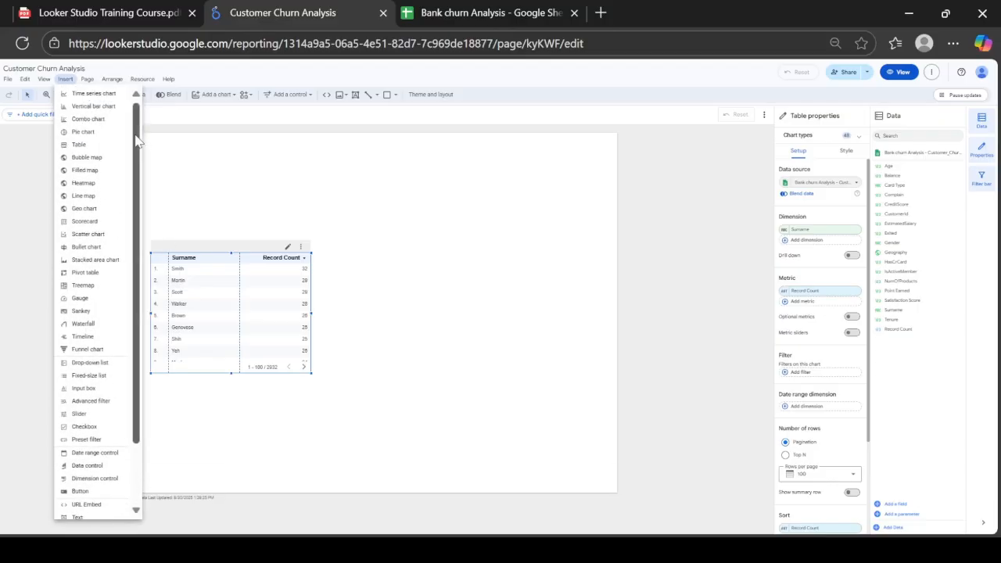
pyautogui.click(85, 133)
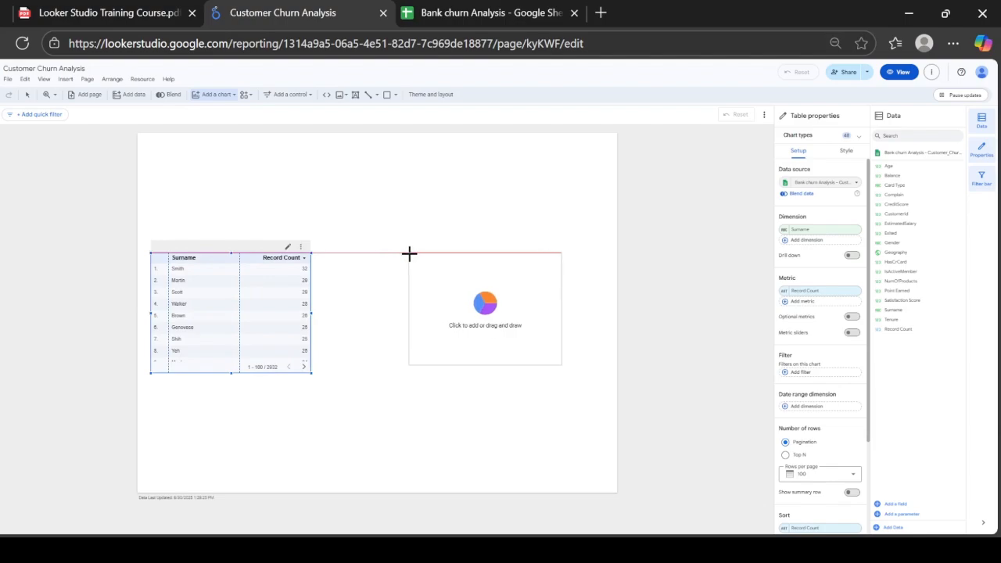
pyautogui.click(409, 253)
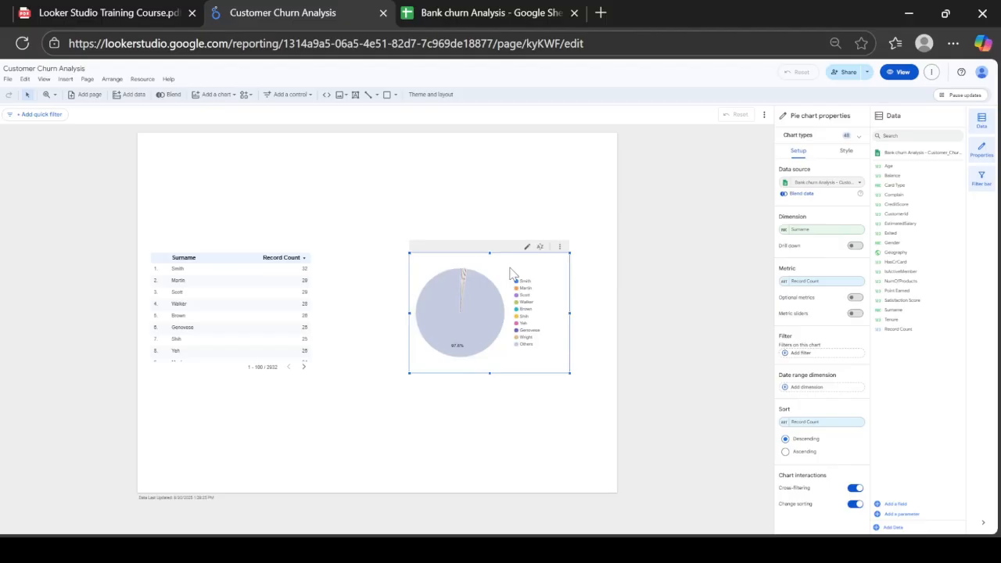
pyautogui.click(560, 247)
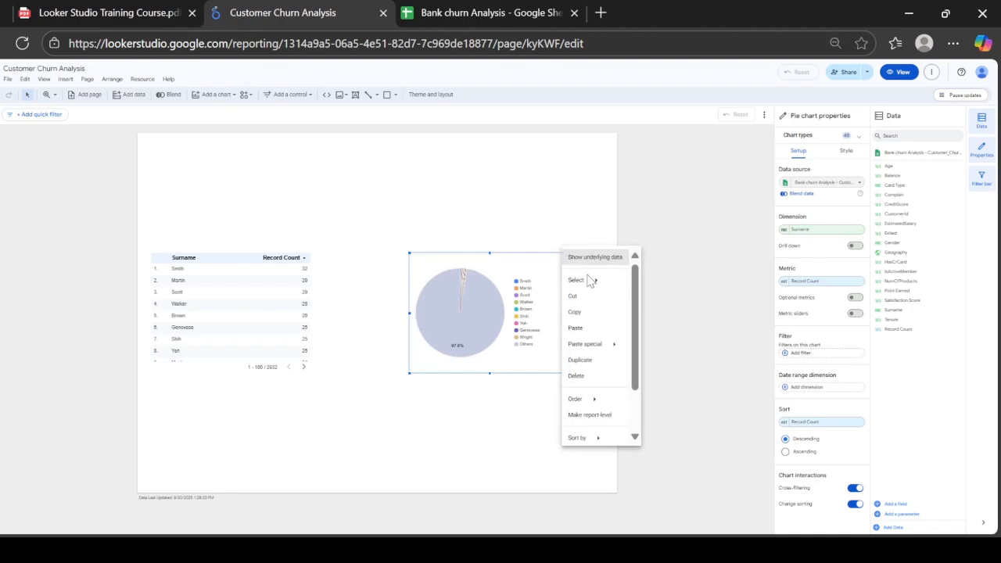
pyautogui.click(576, 377)
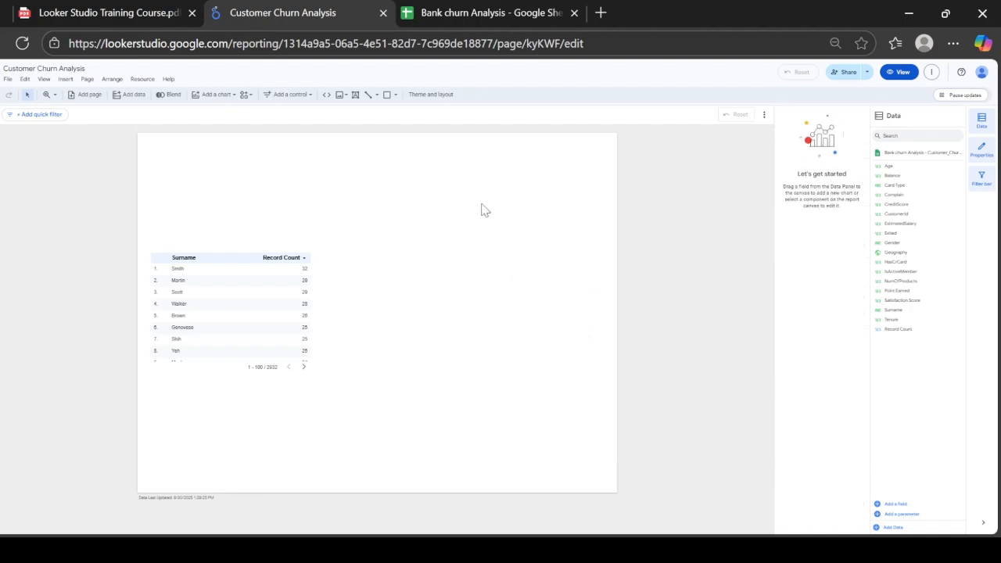
# Examine the page commands and the arrange options, both without a selection and with the table selected.
pyautogui.click(65, 80)
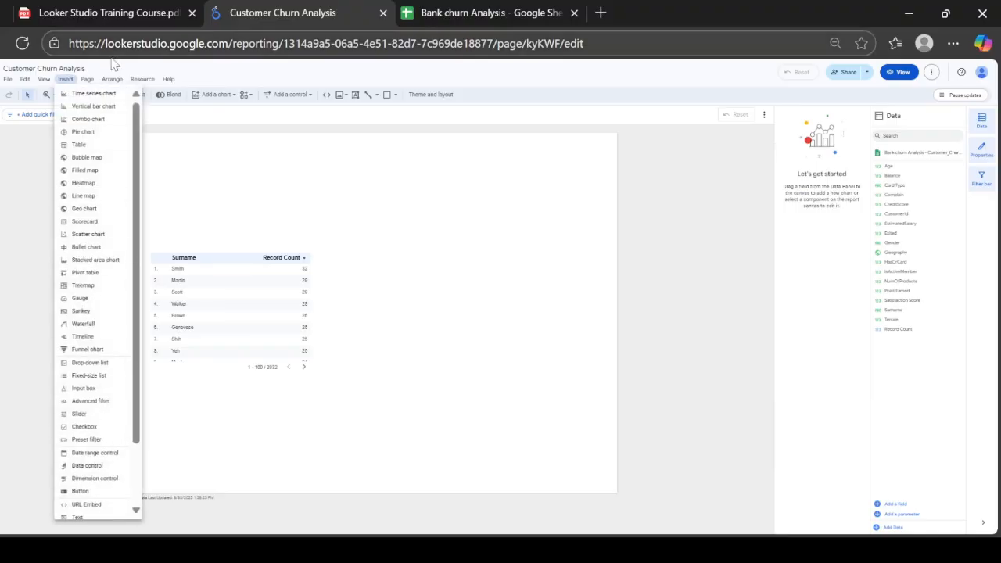
pyautogui.click(88, 82)
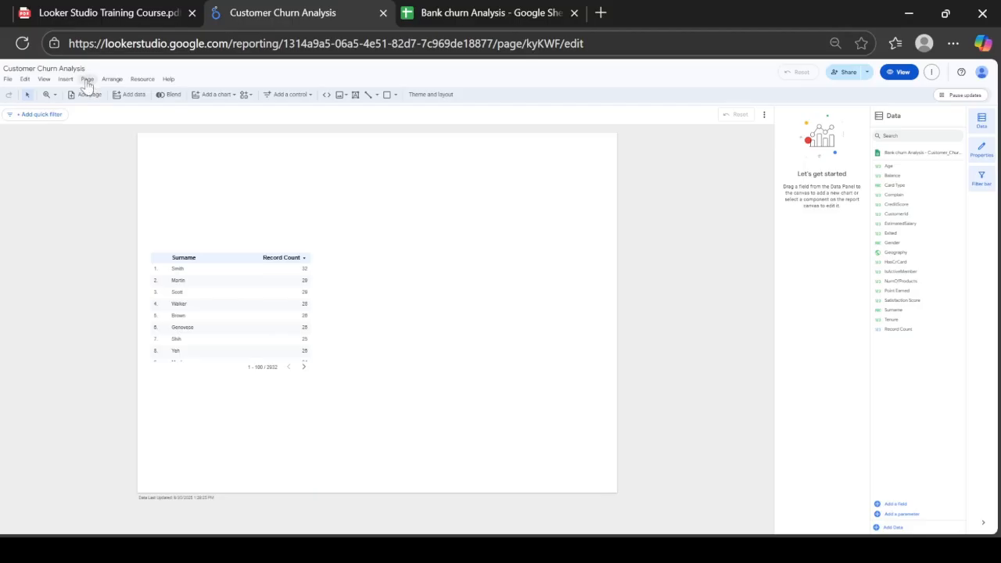
pyautogui.click(87, 83)
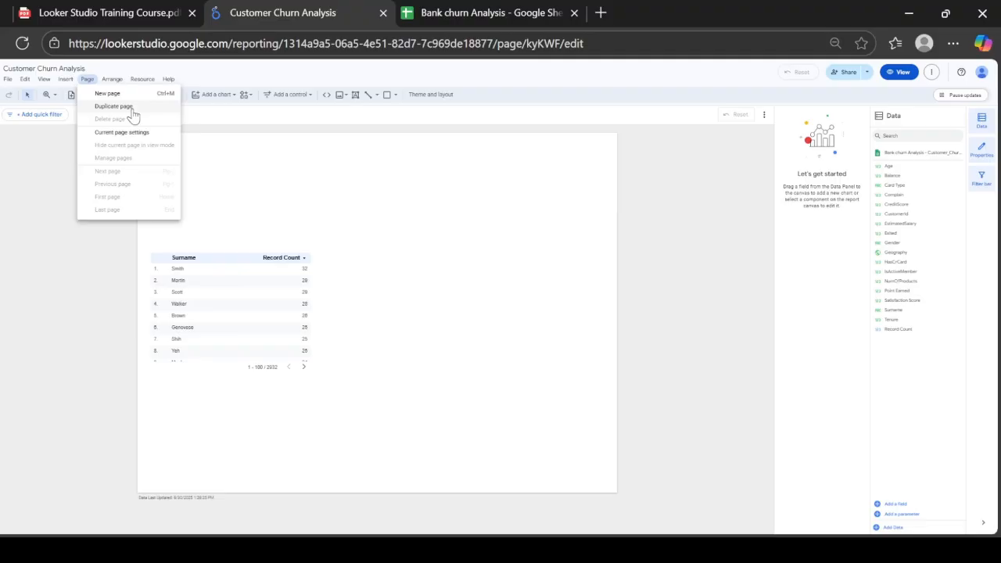
pyautogui.click(113, 81)
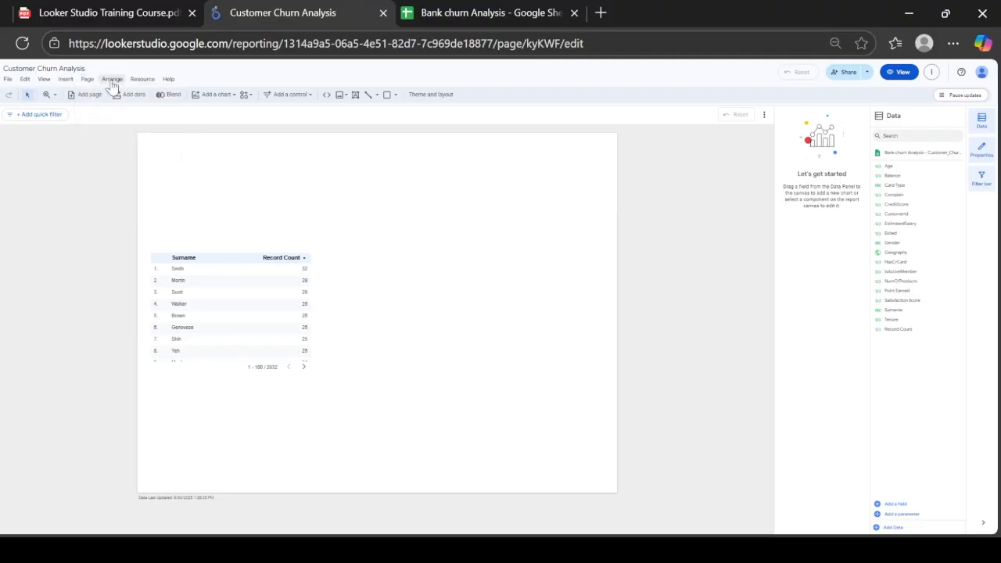
pyautogui.click(113, 81)
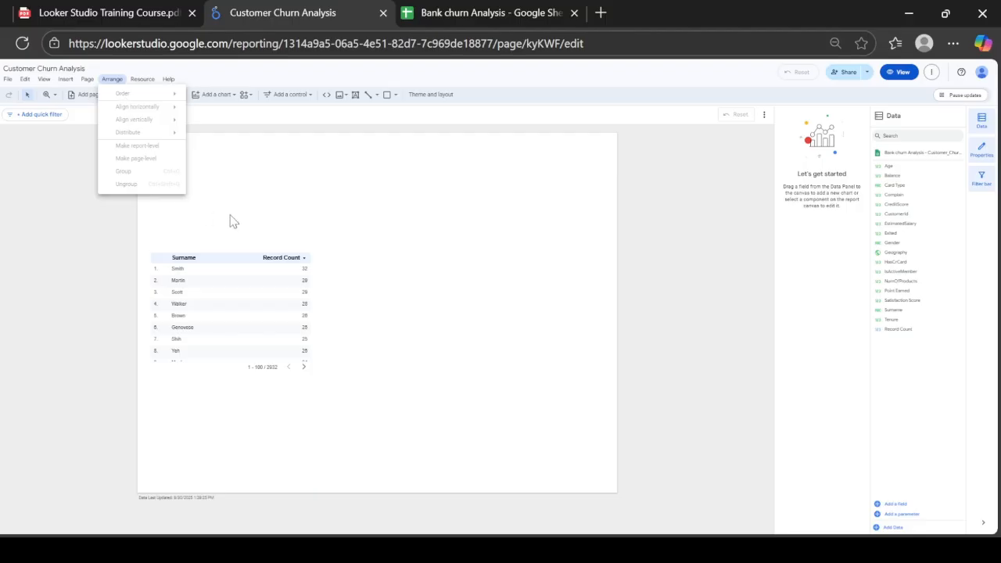
pyautogui.click(243, 263)
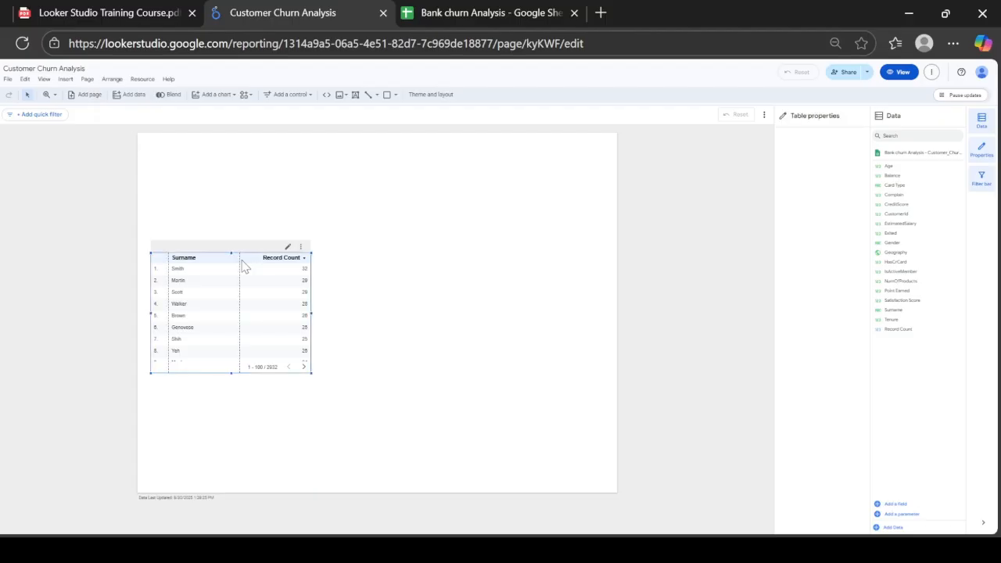
pyautogui.click(111, 80)
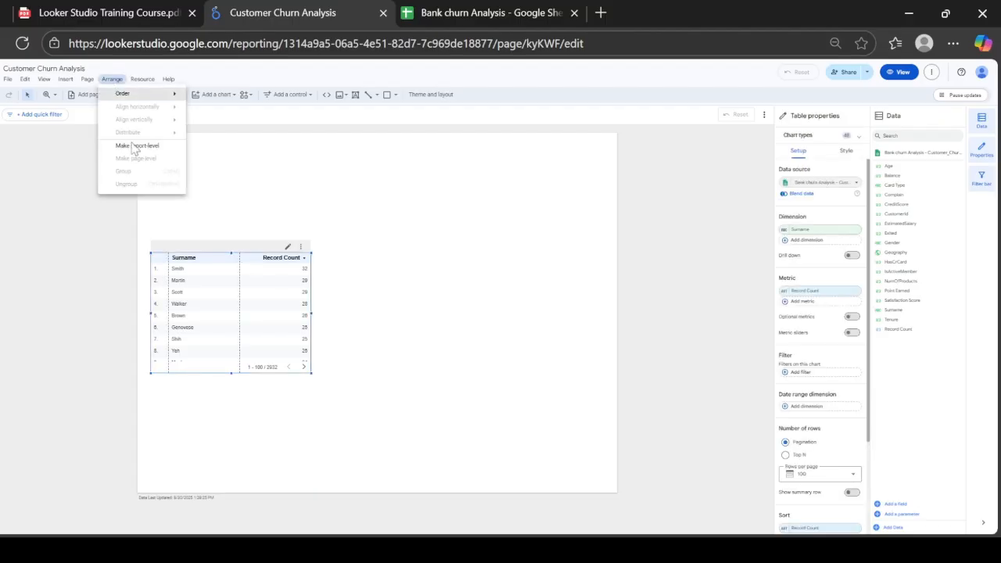
pyautogui.moveTo(175, 95)
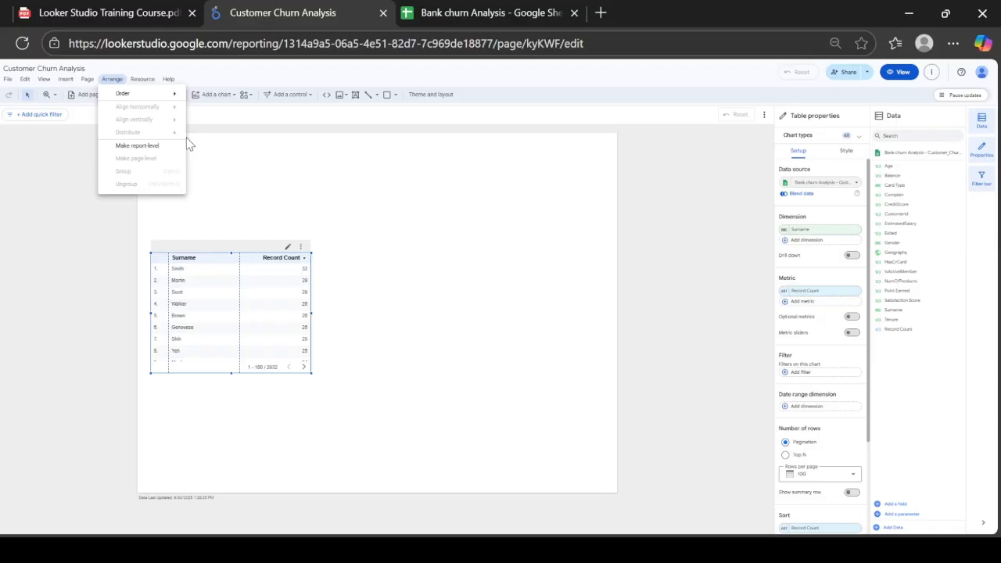
pyautogui.click(238, 163)
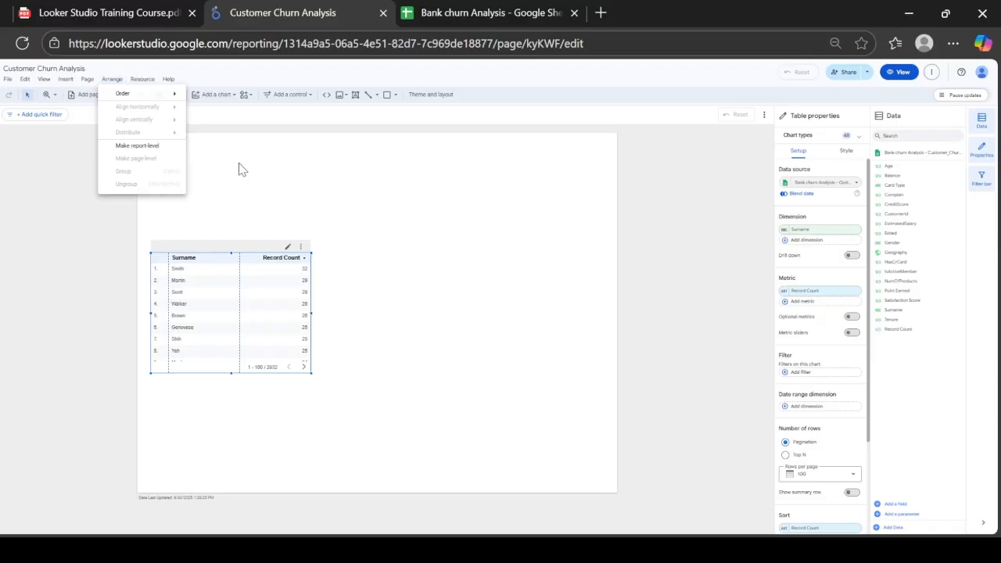
# Open the management view of the report's added data sources to examine the available actions.
pyautogui.click(145, 81)
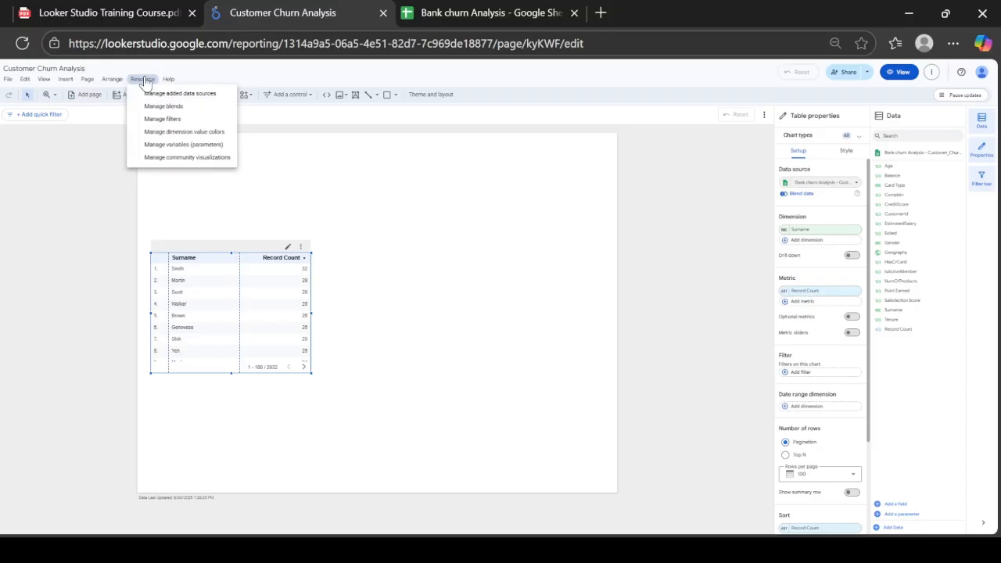
pyautogui.click(209, 97)
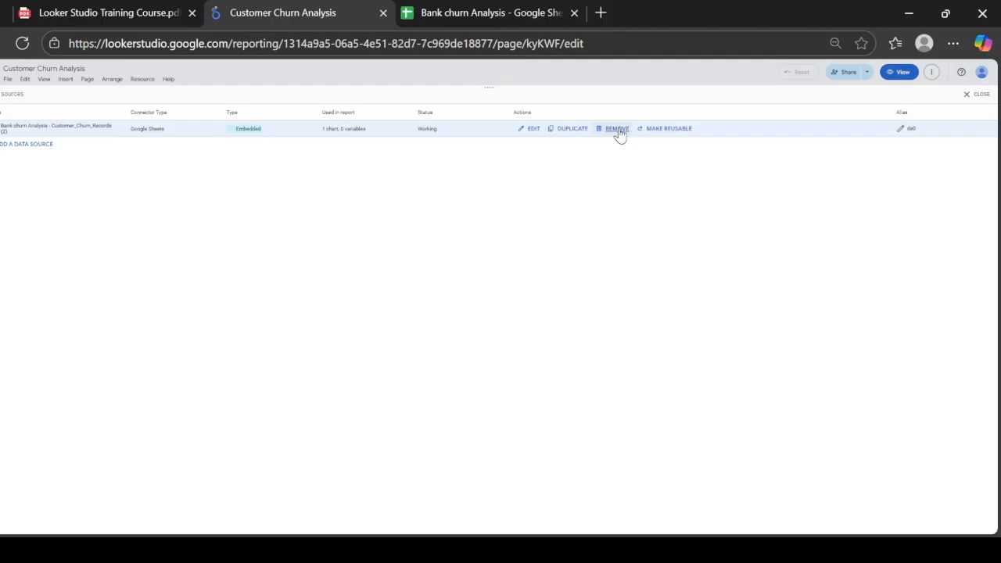
# Examine the connectors offered for a new data source and the report's resource management options.
pyautogui.click(17, 148)
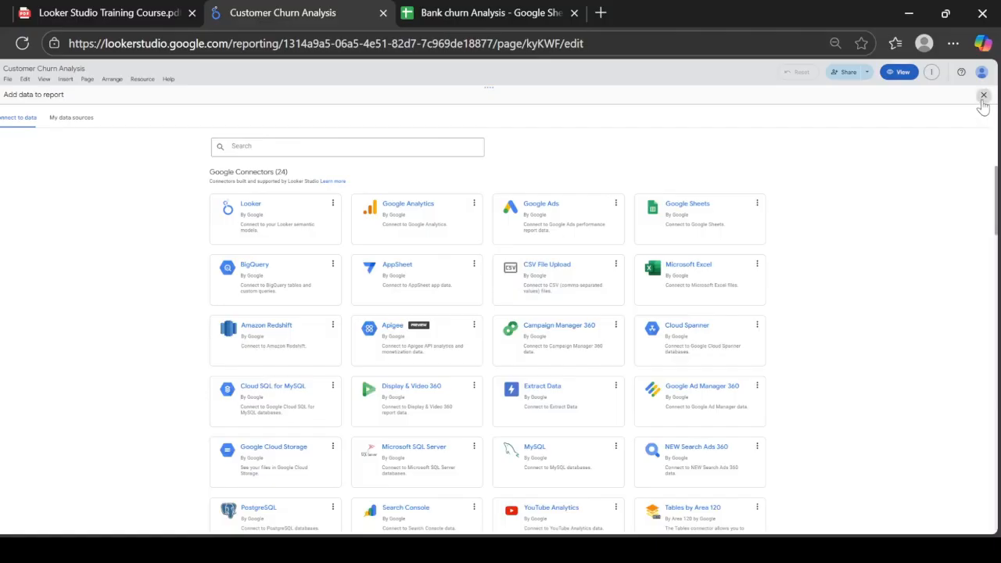
pyautogui.click(984, 96)
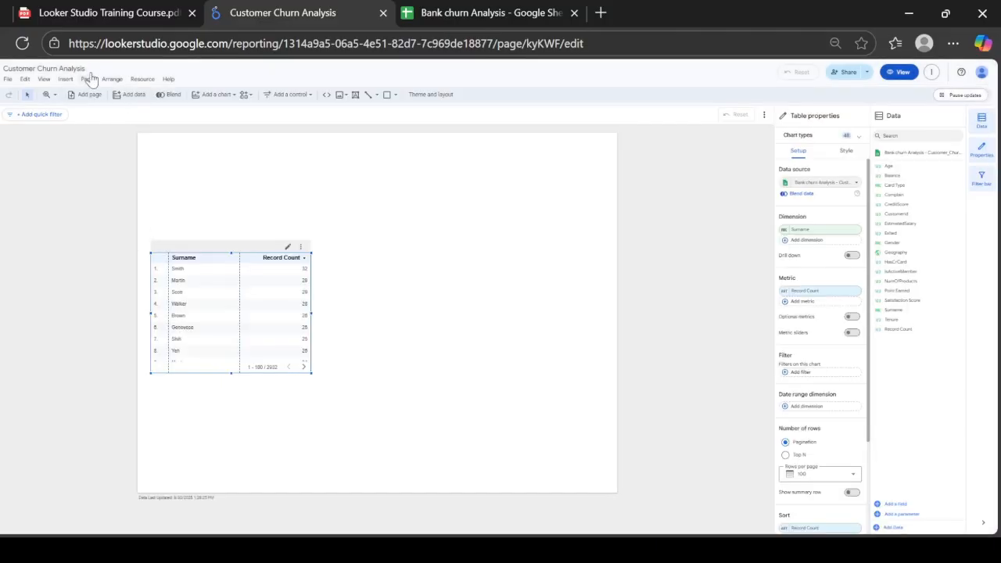
pyautogui.click(140, 82)
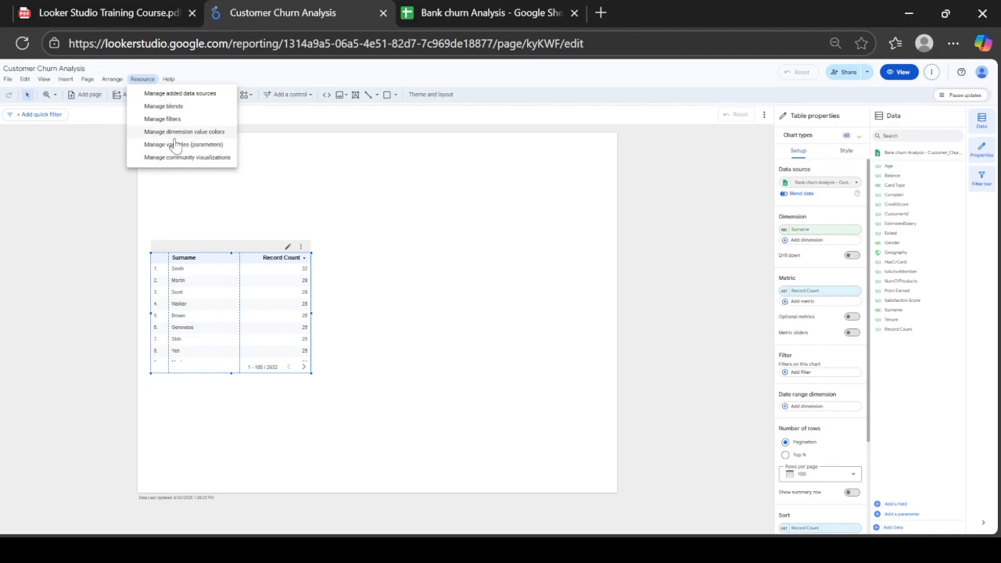
pyautogui.click(311, 171)
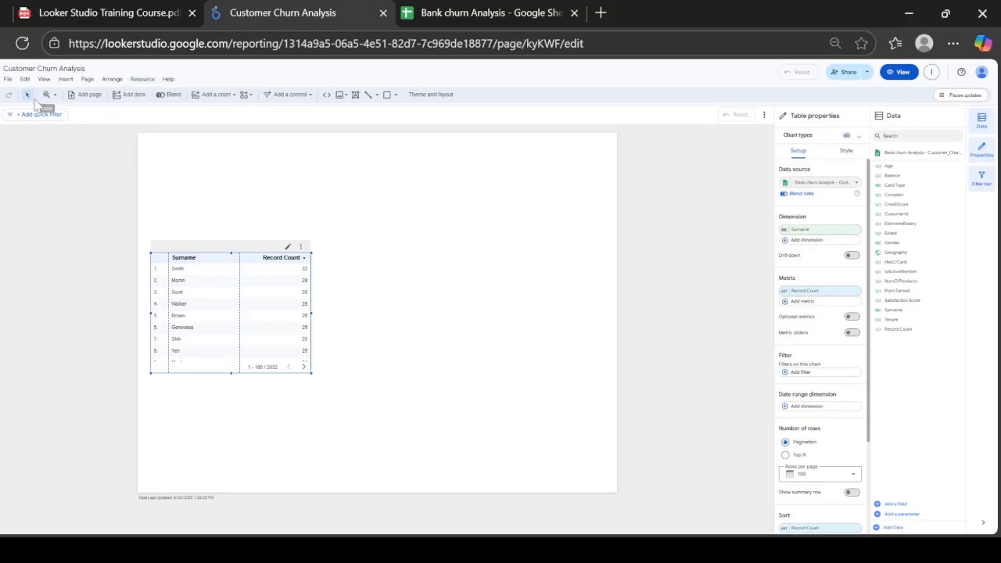
# Examine the help resources and the connectors available for adding data to the report.
pyautogui.click(169, 79)
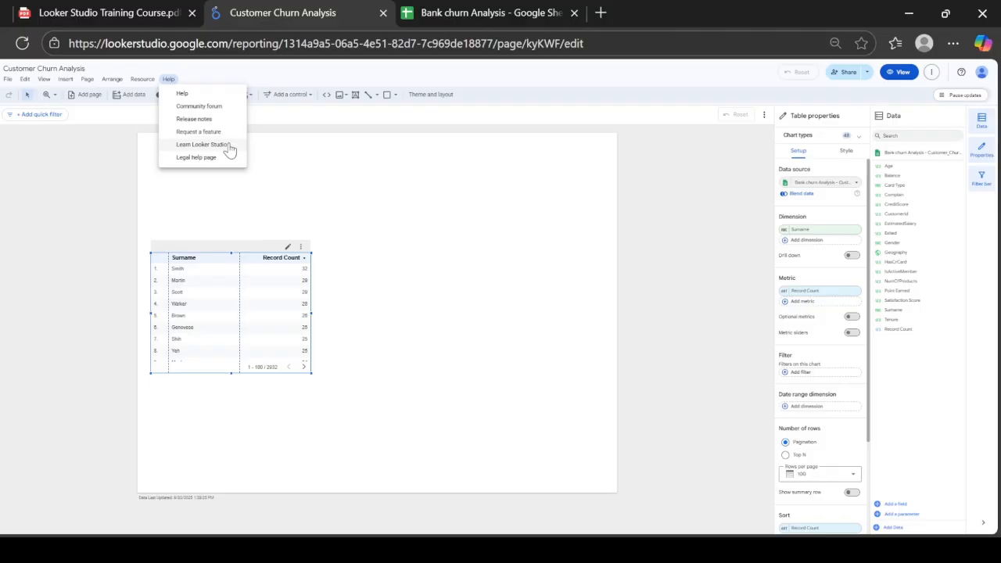
pyautogui.click(344, 192)
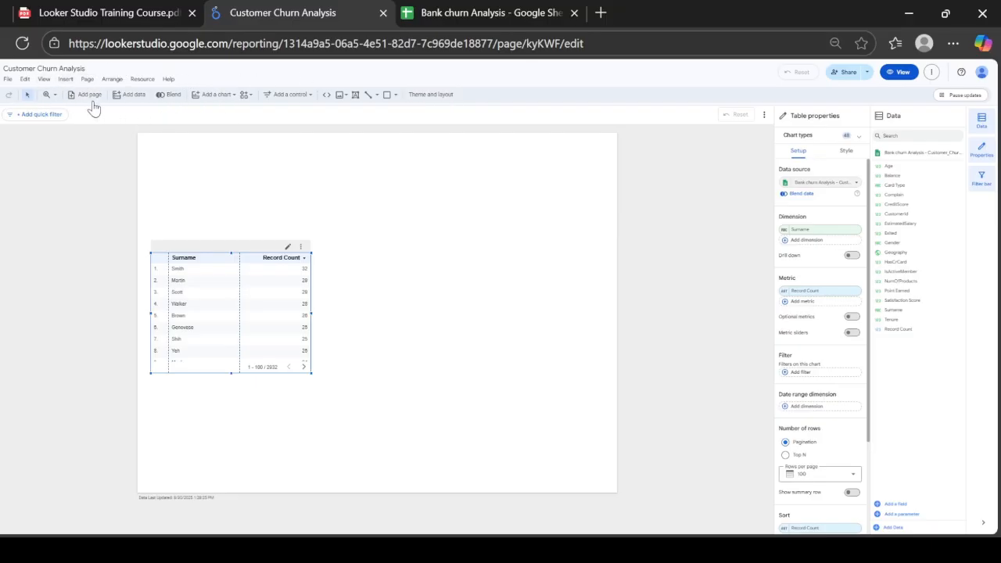
pyautogui.click(133, 98)
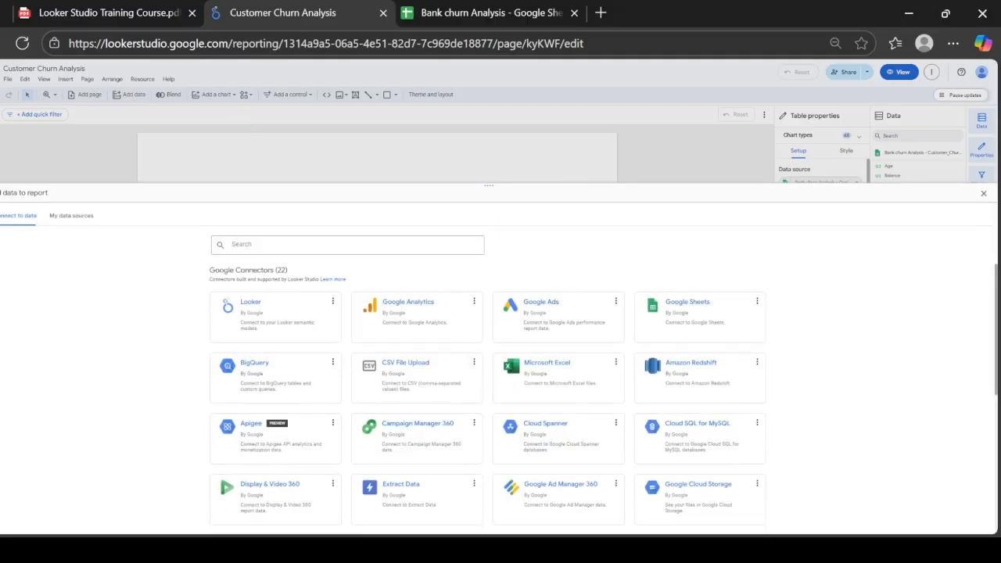
pyautogui.click(982, 193)
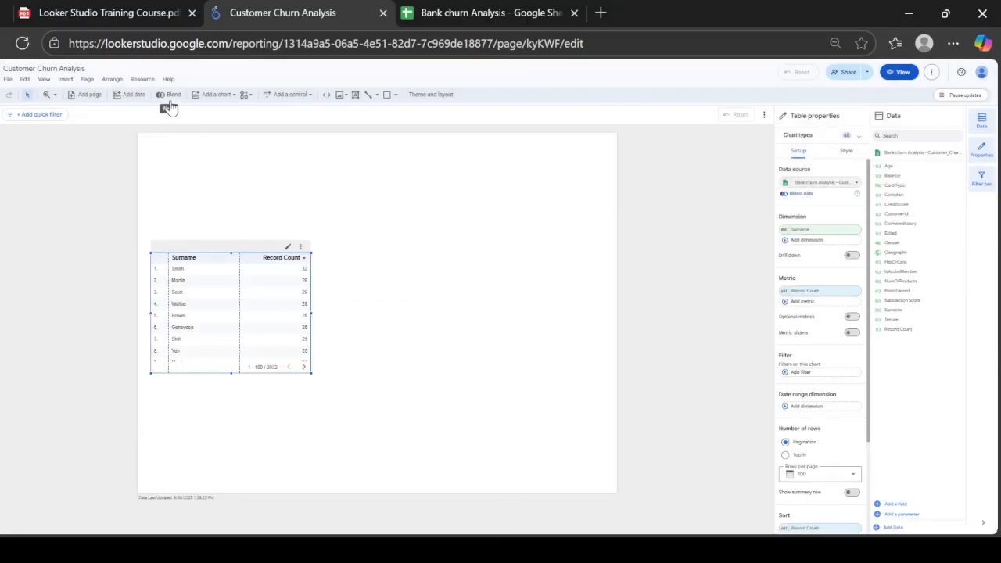
# Examine the chart types, community visualizations, report controls and image sources that can be inserted.
pyautogui.click(217, 94)
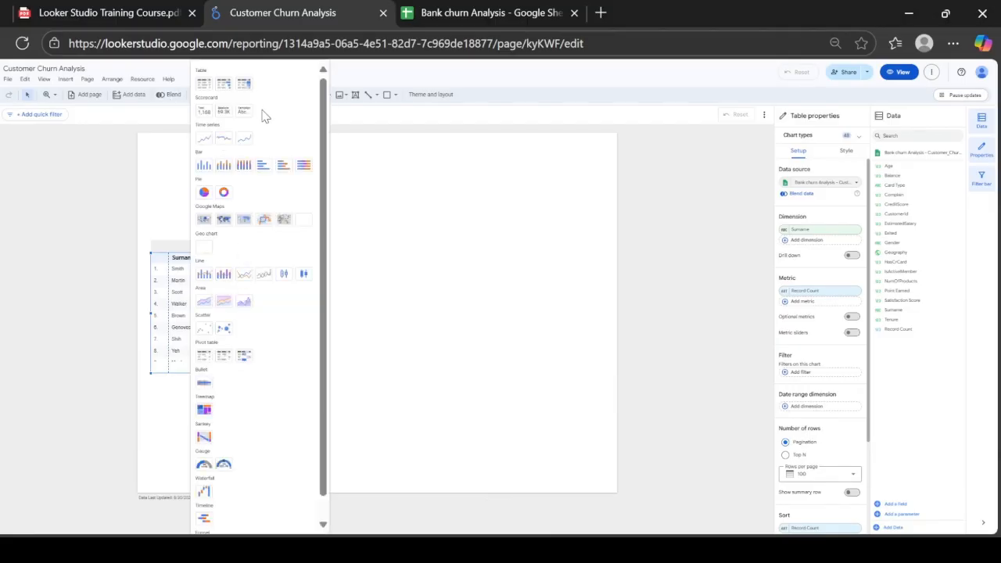
pyautogui.click(396, 218)
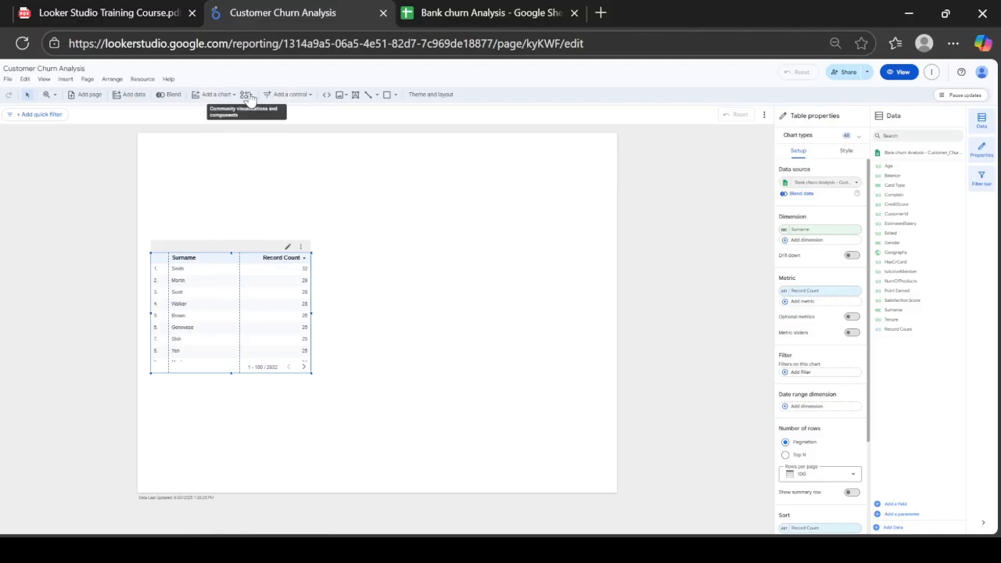
pyautogui.click(245, 96)
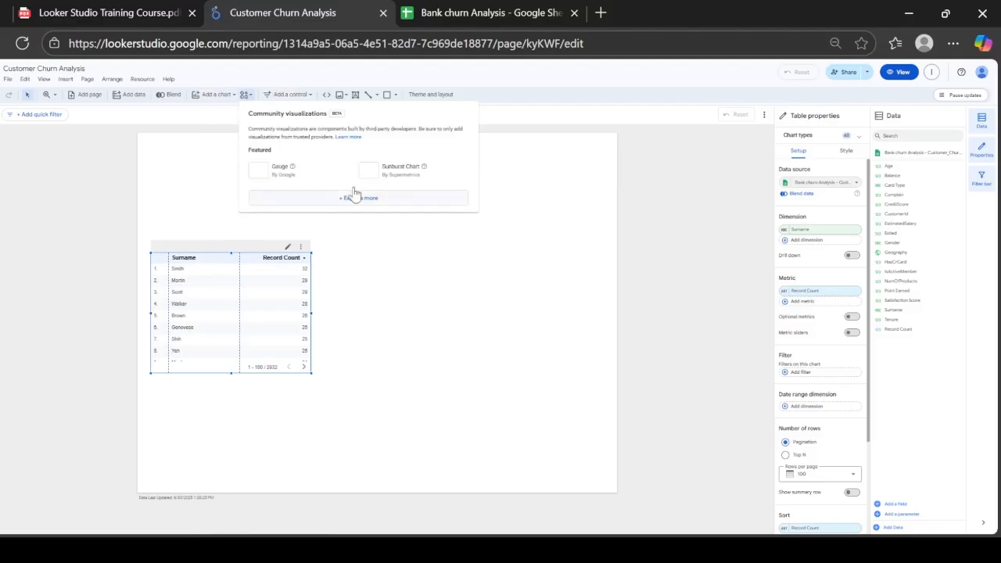
pyautogui.click(192, 149)
pyautogui.click(308, 95)
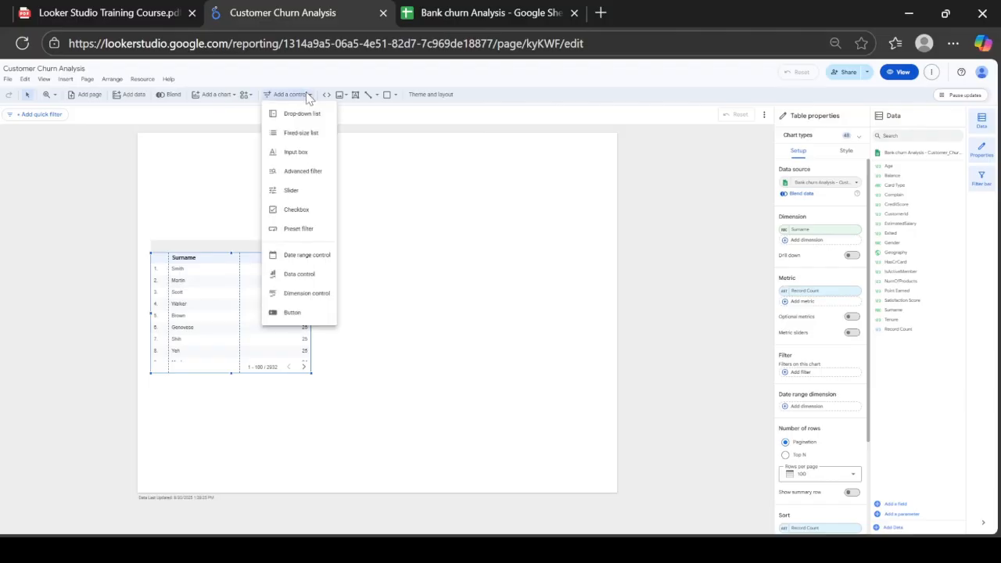
pyautogui.click(394, 136)
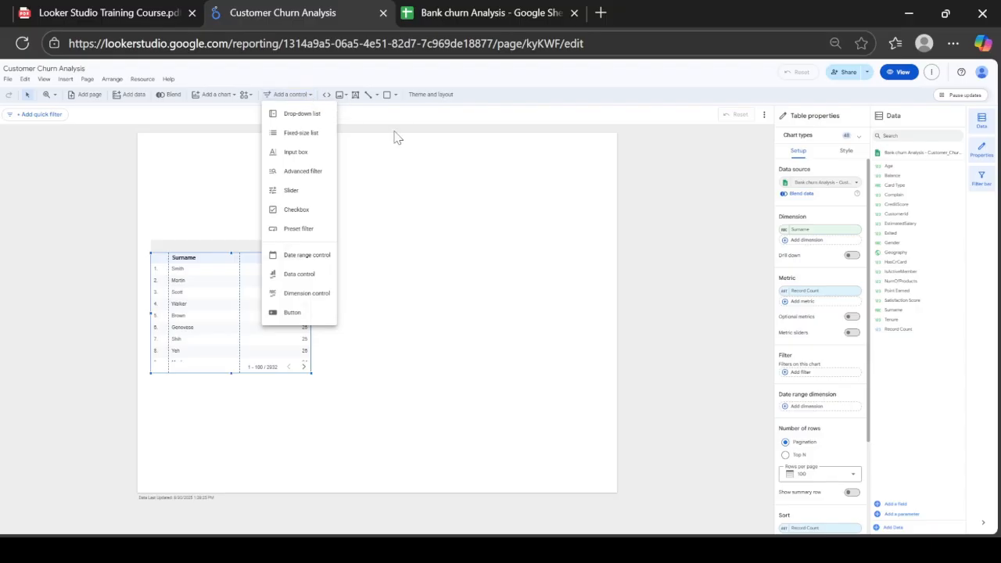
pyautogui.click(340, 95)
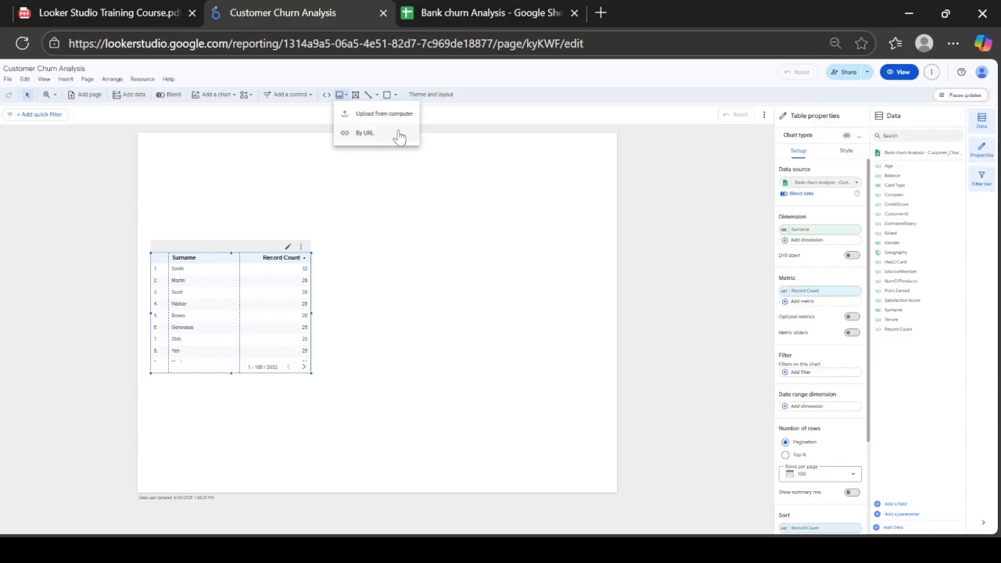
# Place an empty text box above the table near the page's upper edge, check the line types, and discard the box.
pyautogui.click(355, 97)
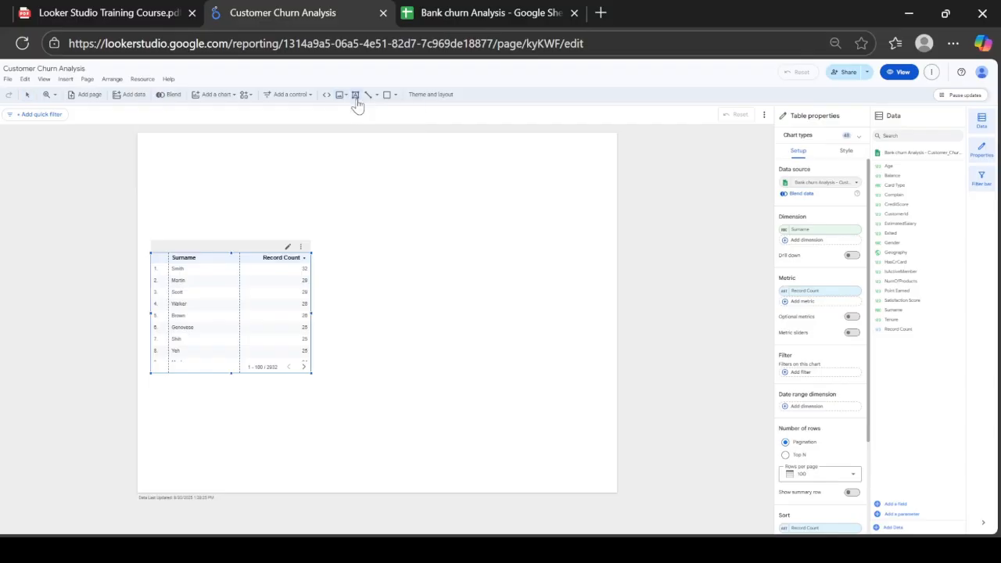
pyautogui.click(355, 102)
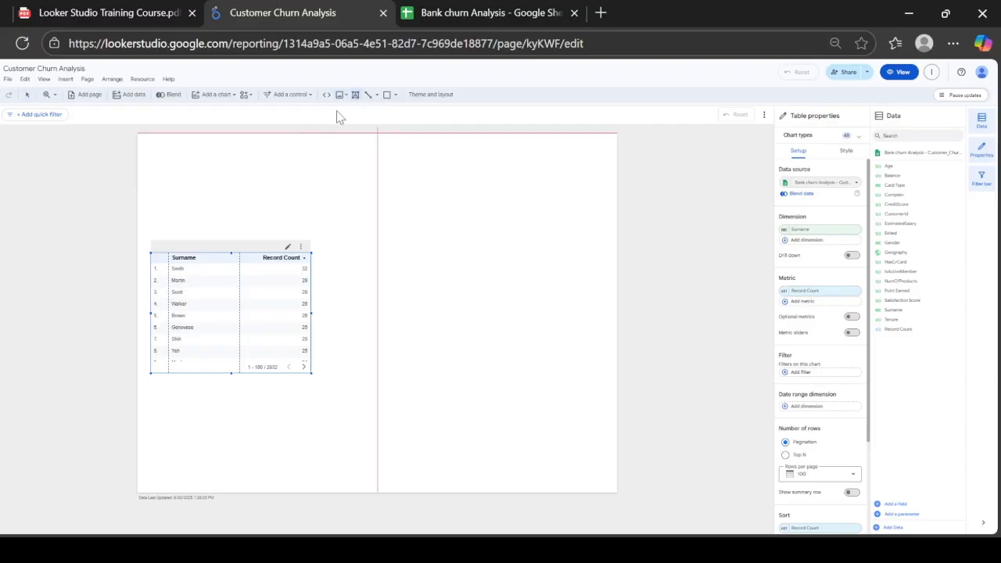
pyautogui.click(355, 96)
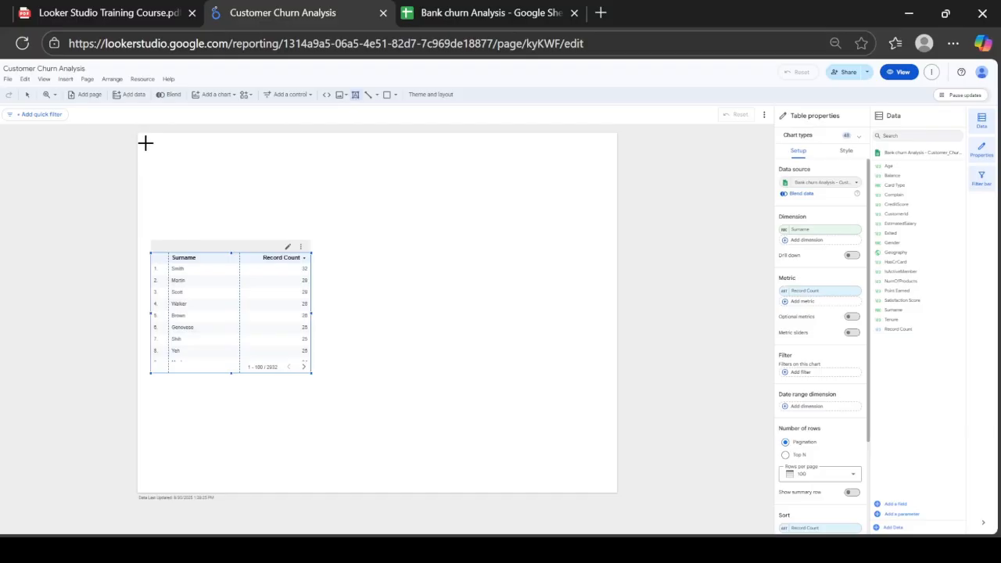
pyautogui.click(150, 144)
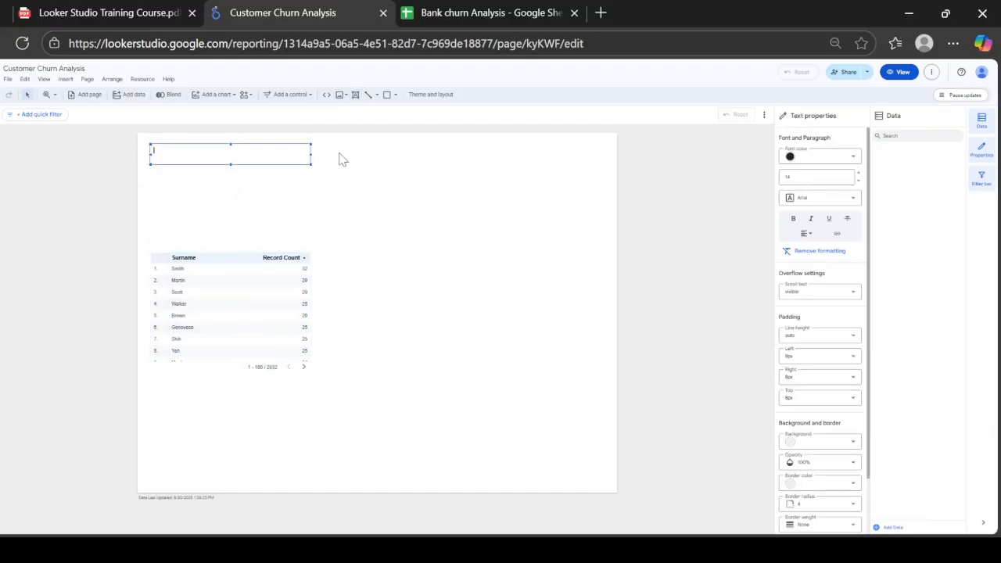
pyautogui.click(378, 95)
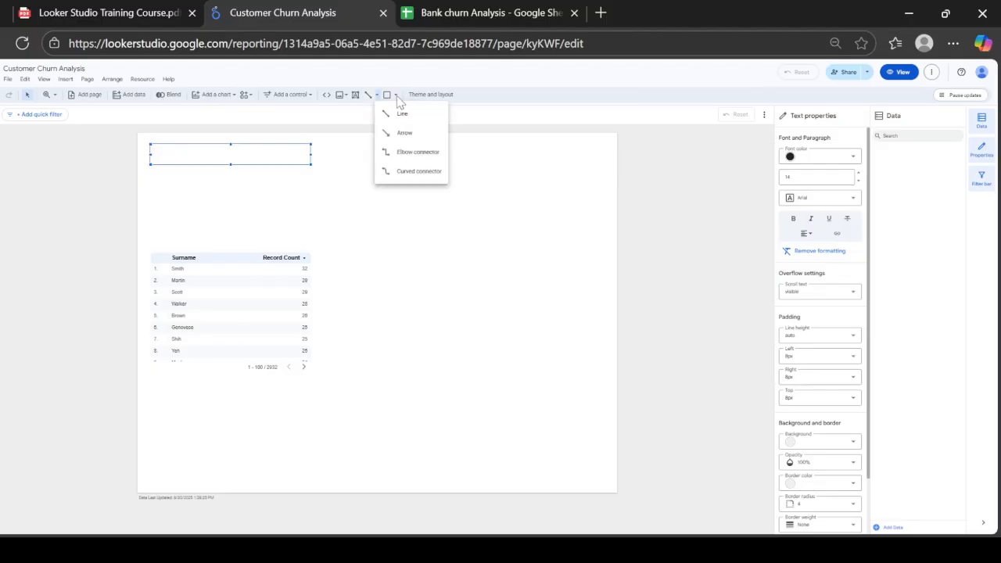
pyautogui.click(402, 113)
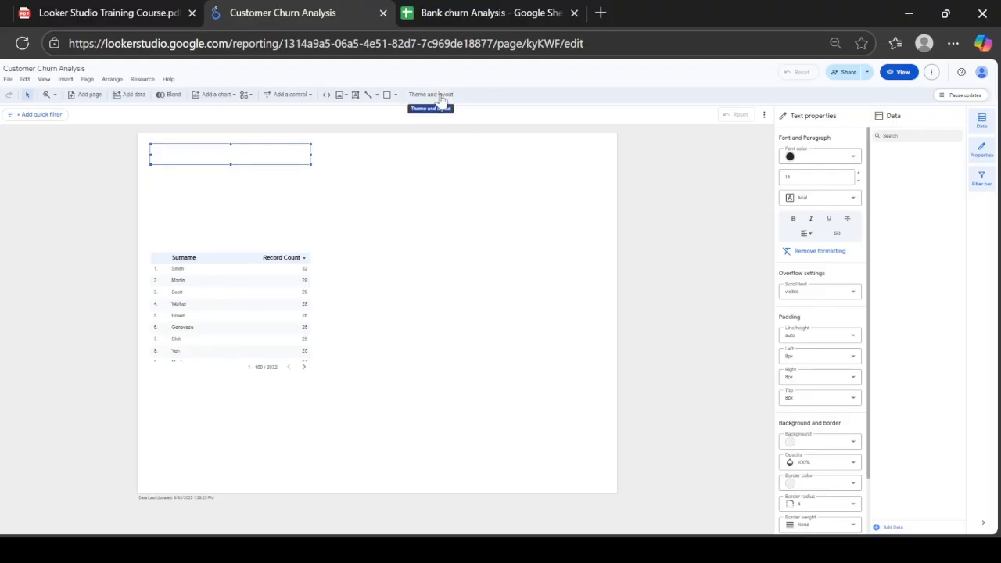
pyautogui.click(404, 177)
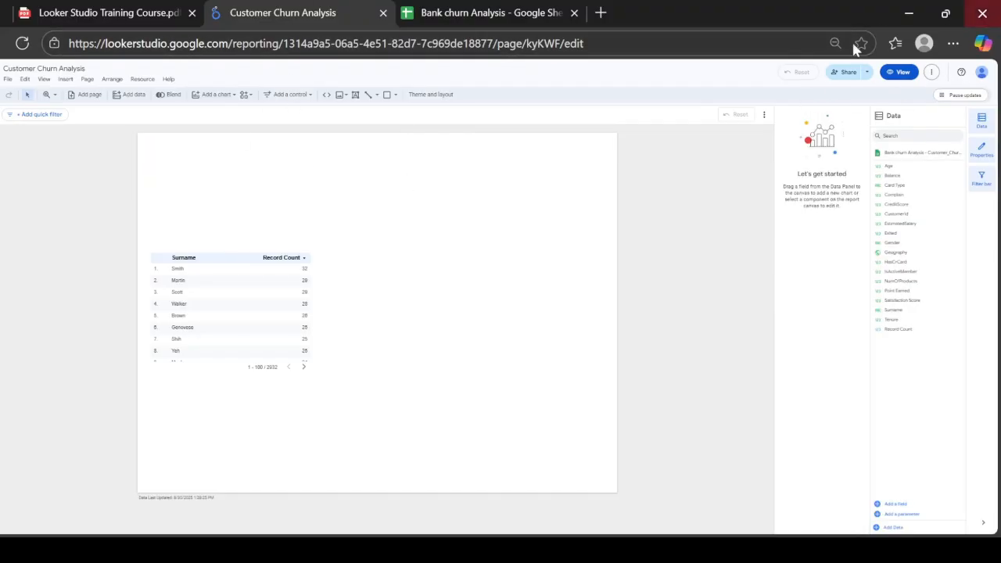
# Check the options of the signed-in account and return to the report.
pyautogui.click(982, 72)
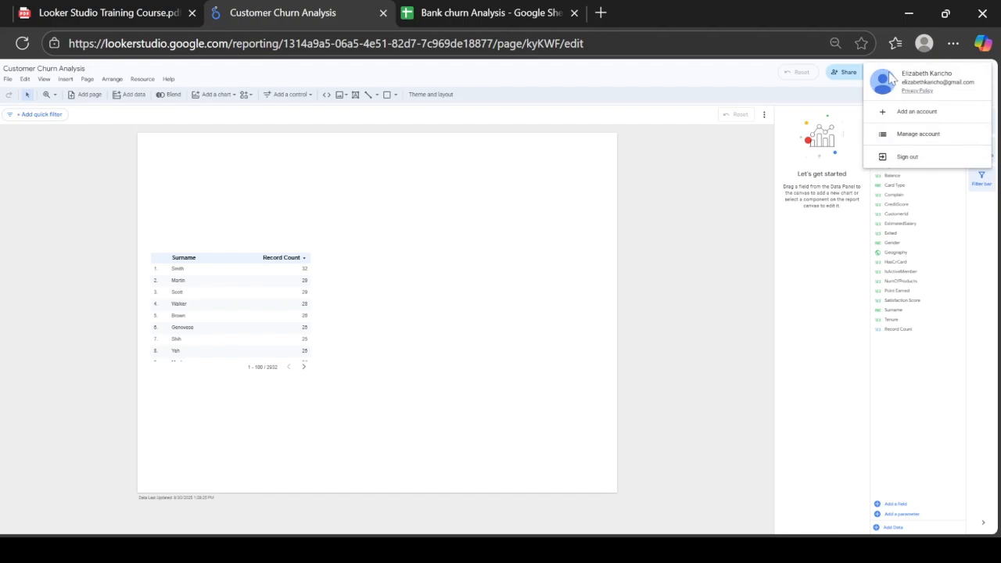
pyautogui.click(841, 95)
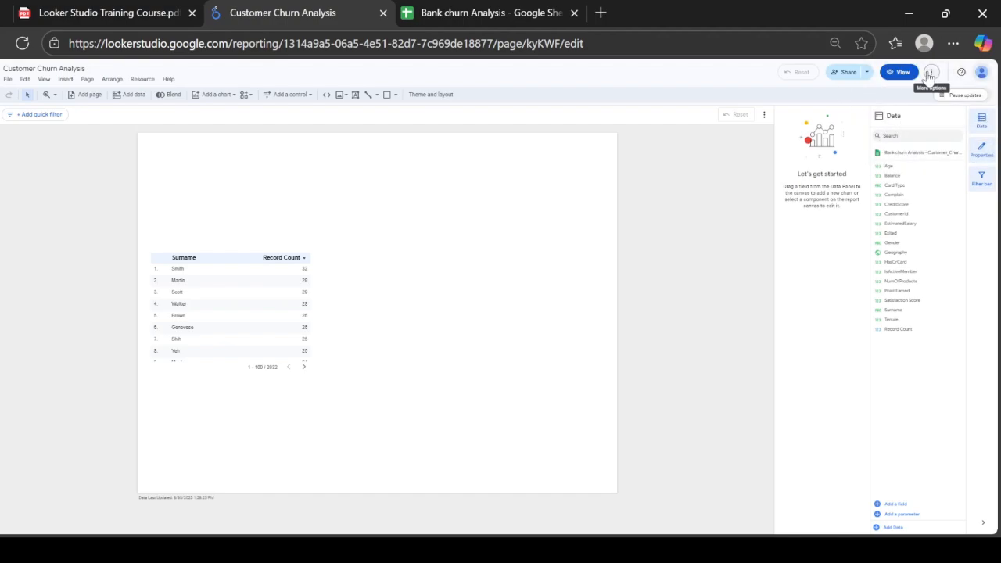
# Refresh the report's data and open the report details.
pyautogui.click(930, 73)
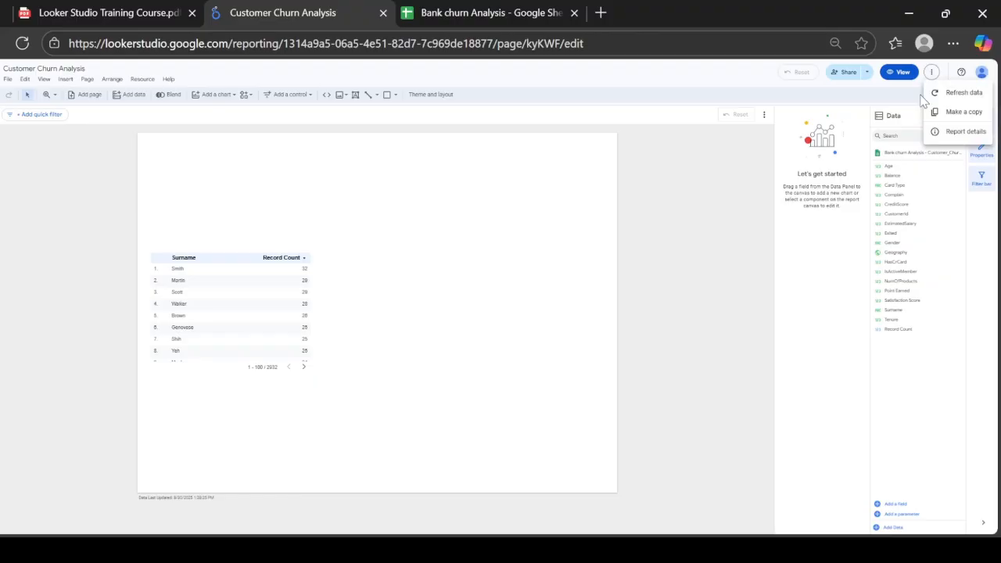
pyautogui.click(964, 93)
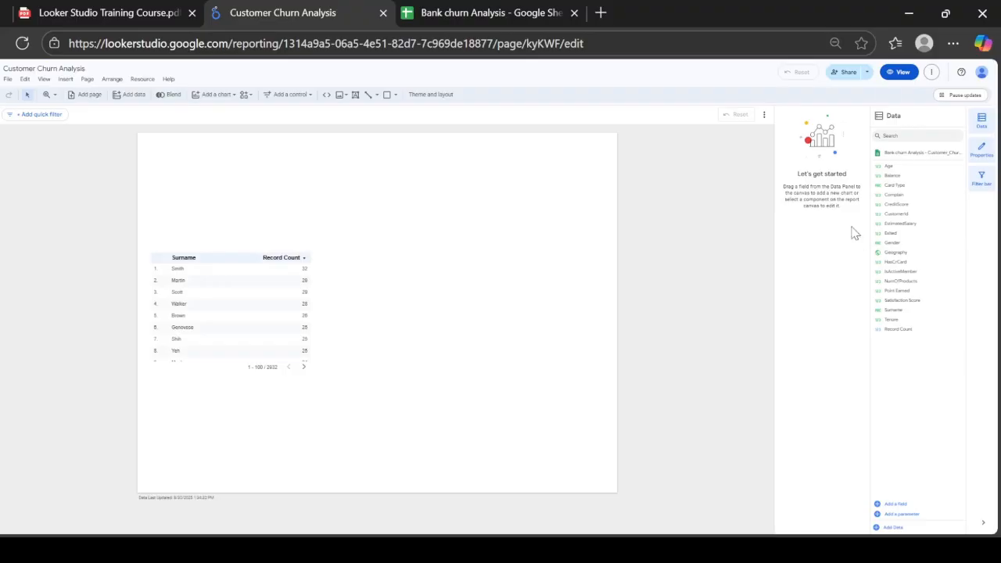
pyautogui.click(931, 72)
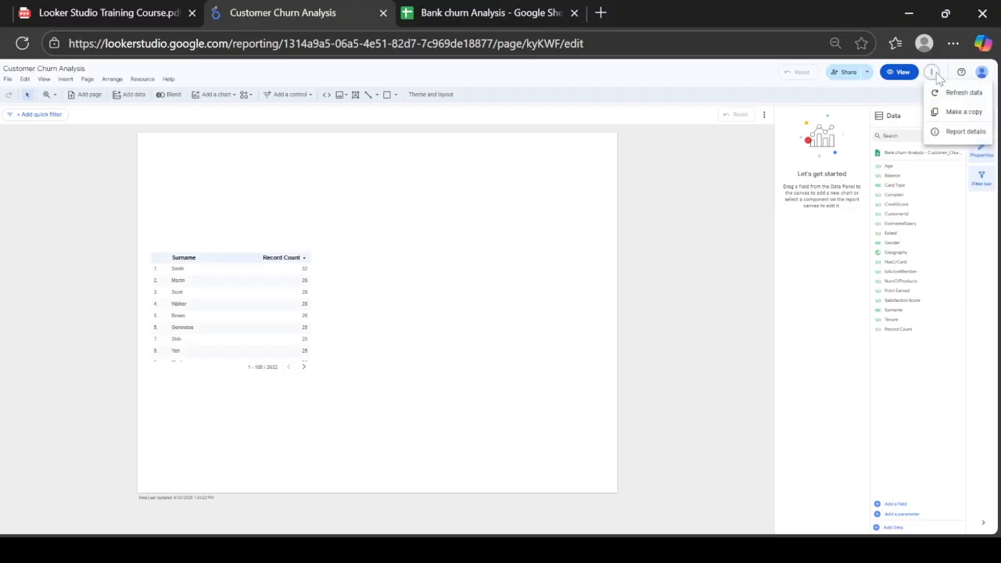
pyautogui.click(969, 132)
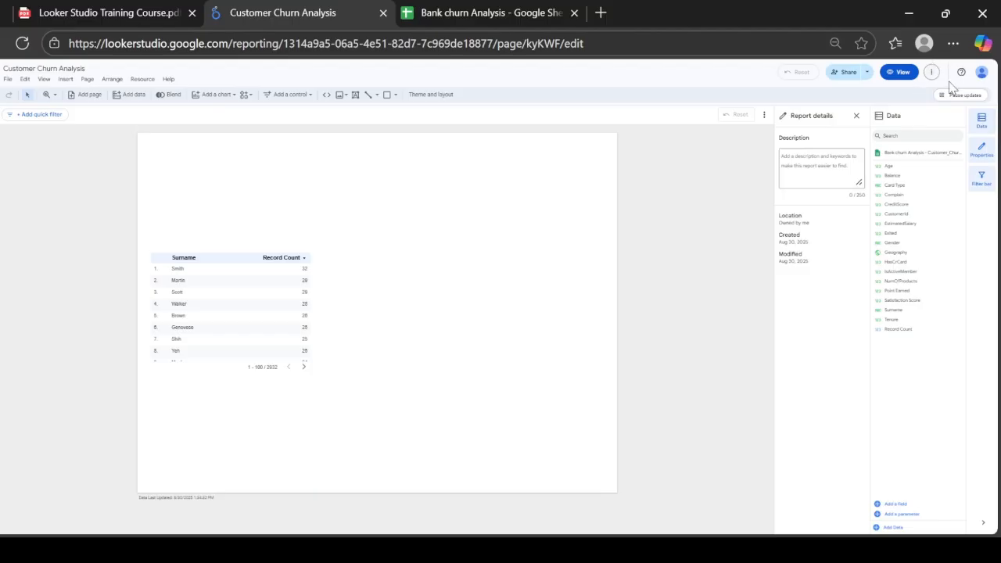
# Preview the report in view mode and return to edit mode.
pyautogui.click(901, 73)
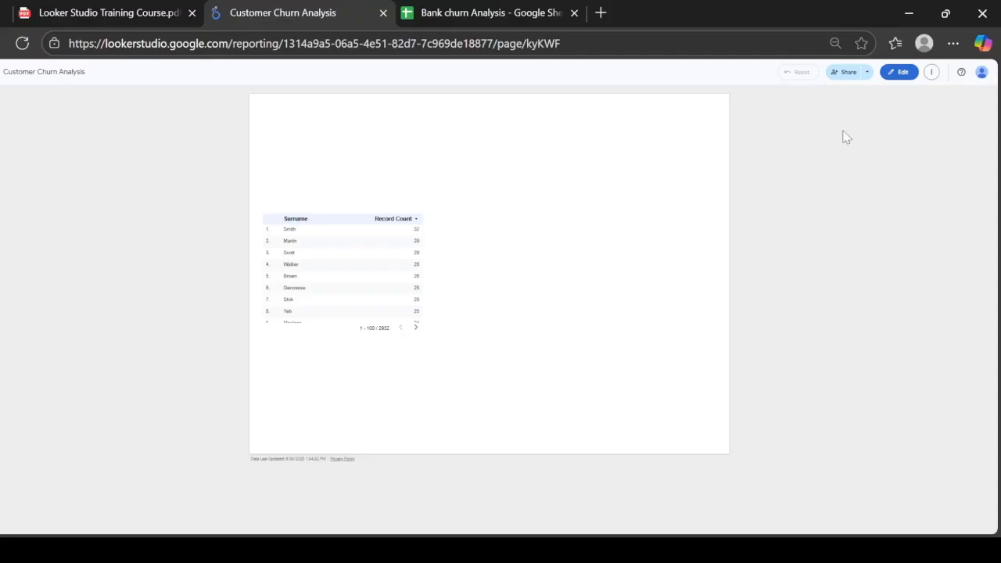
pyautogui.click(901, 74)
pyautogui.click(899, 73)
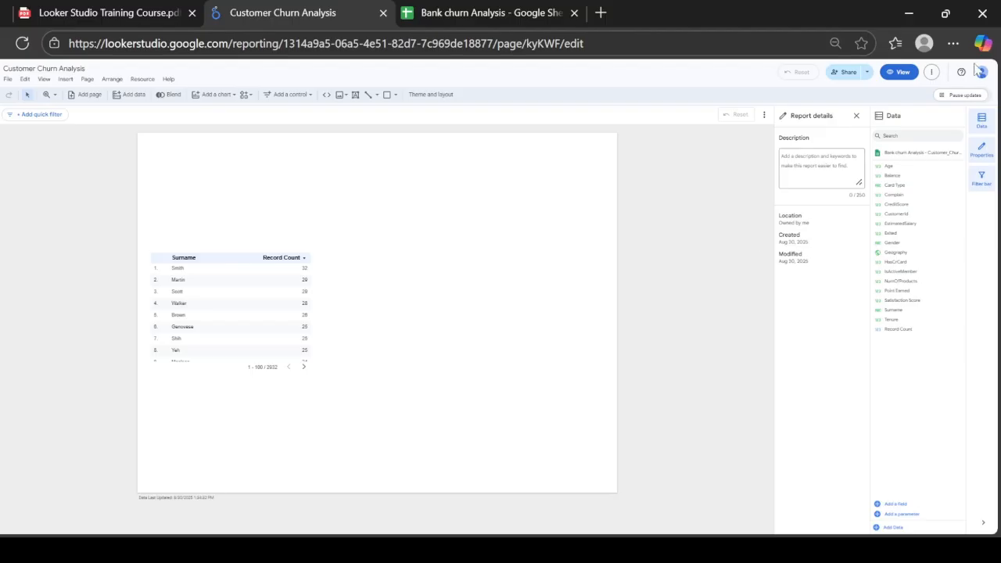
# Open the report's sharing settings, try the Editor role for new people, and return to the access overview without adding anyone.
pyautogui.click(845, 78)
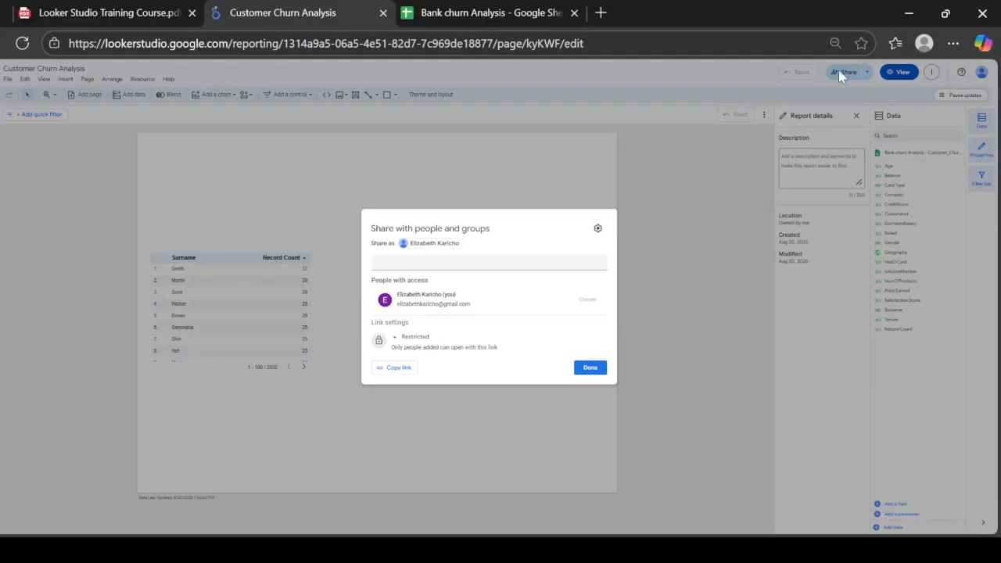
pyautogui.click(440, 265)
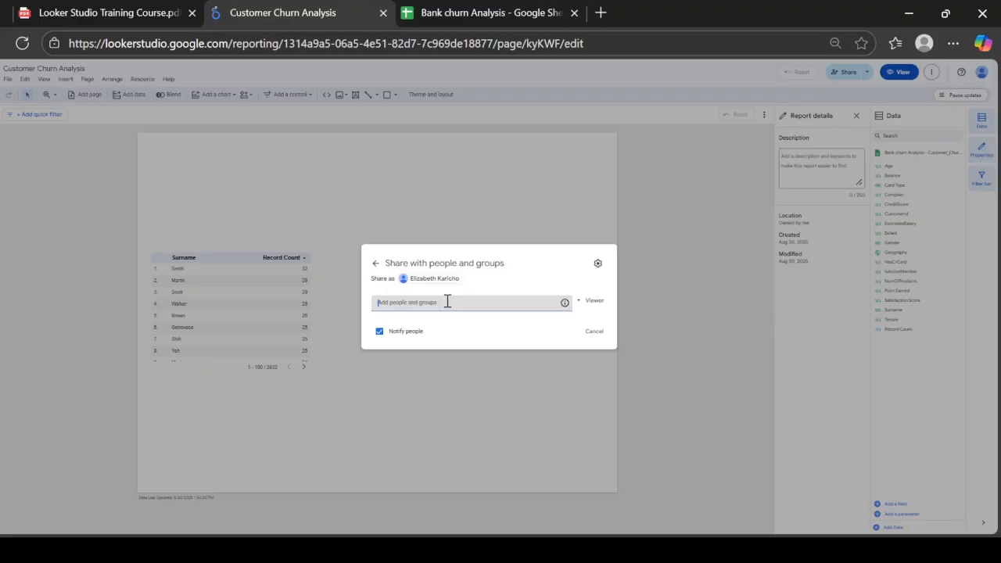
pyautogui.click(592, 305)
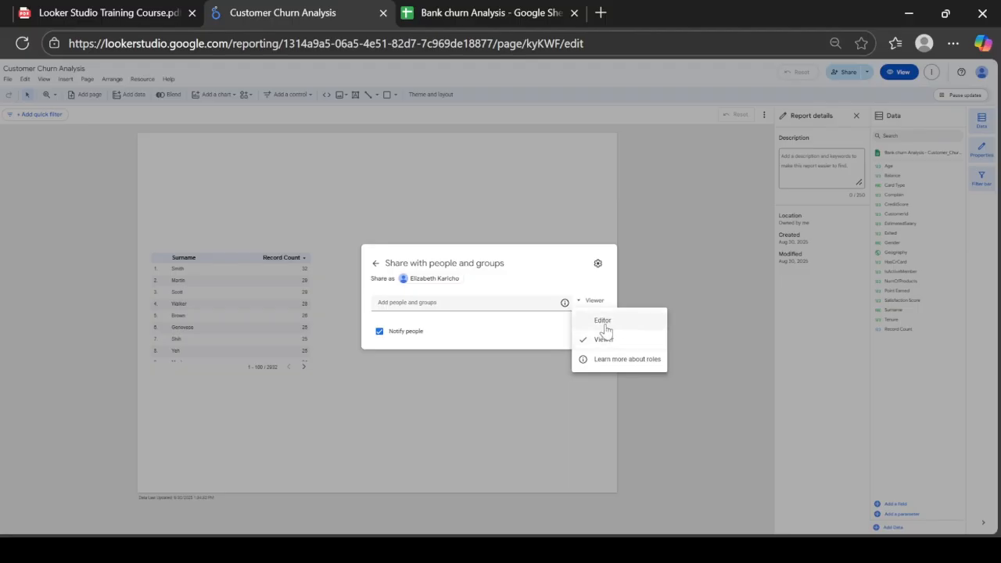
pyautogui.click(602, 321)
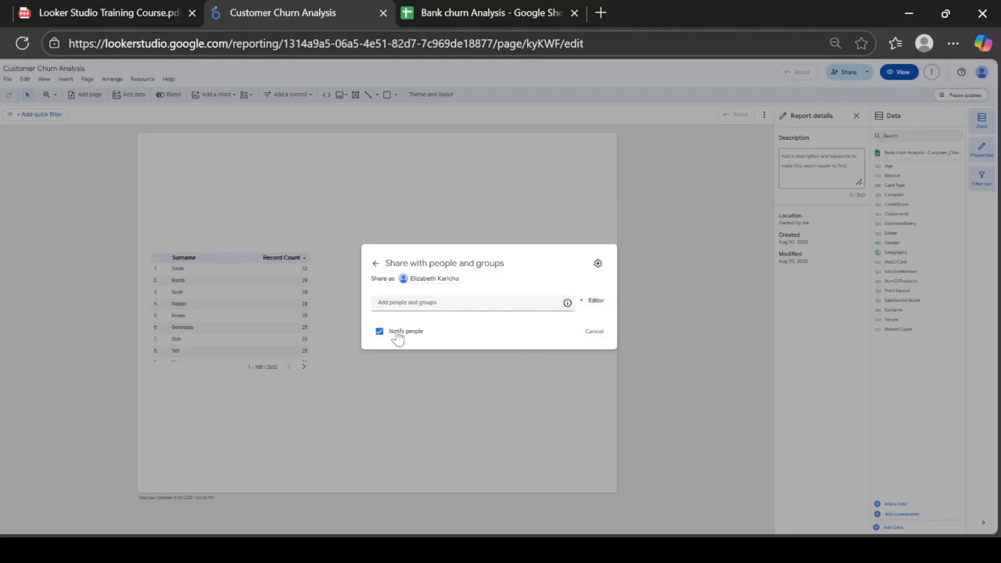
pyautogui.click(476, 303)
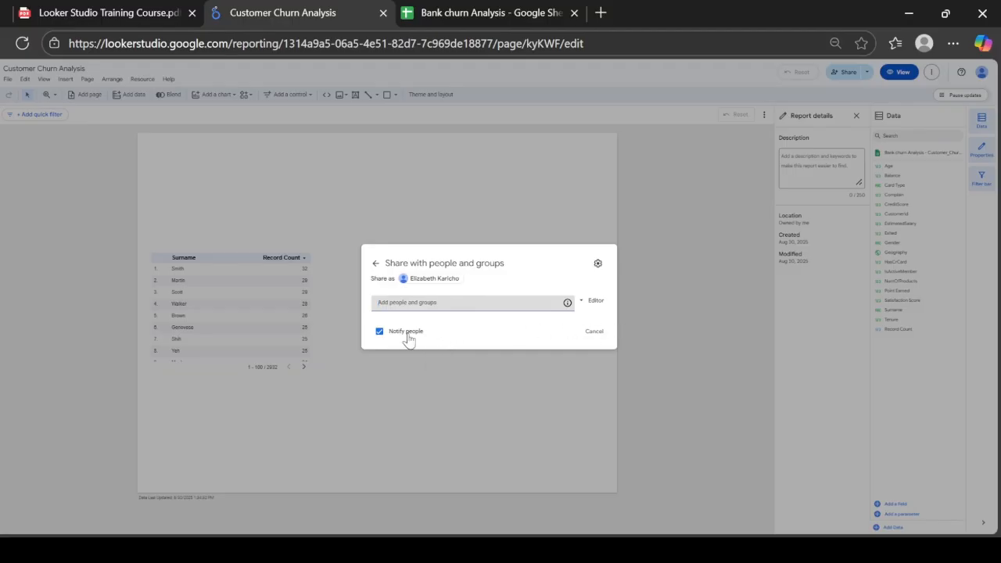
pyautogui.click(375, 265)
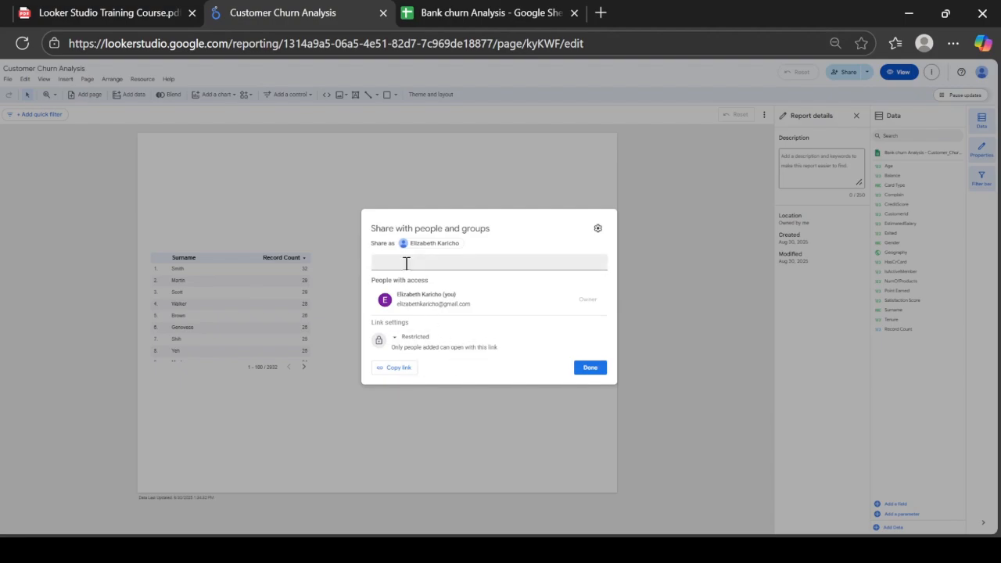
# Set the report's link access to Public with the Viewer role, save the change, and close the sharing settings.
pyautogui.click(405, 262)
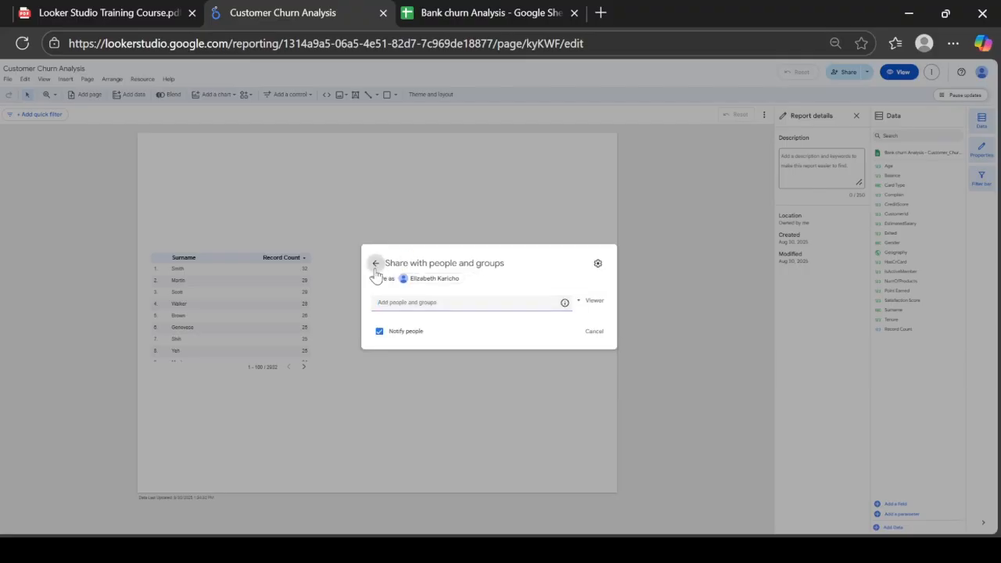
pyautogui.click(375, 269)
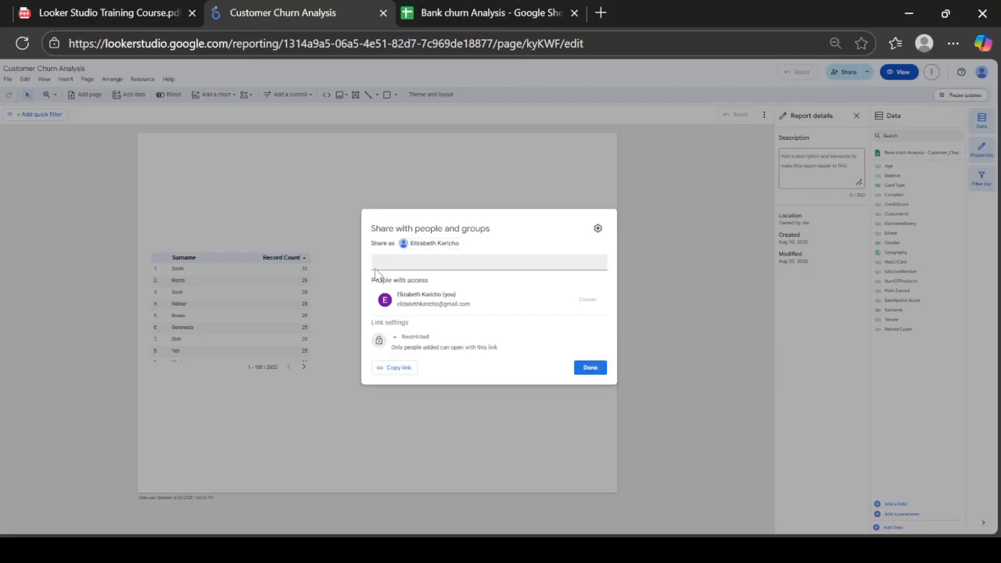
pyautogui.click(410, 337)
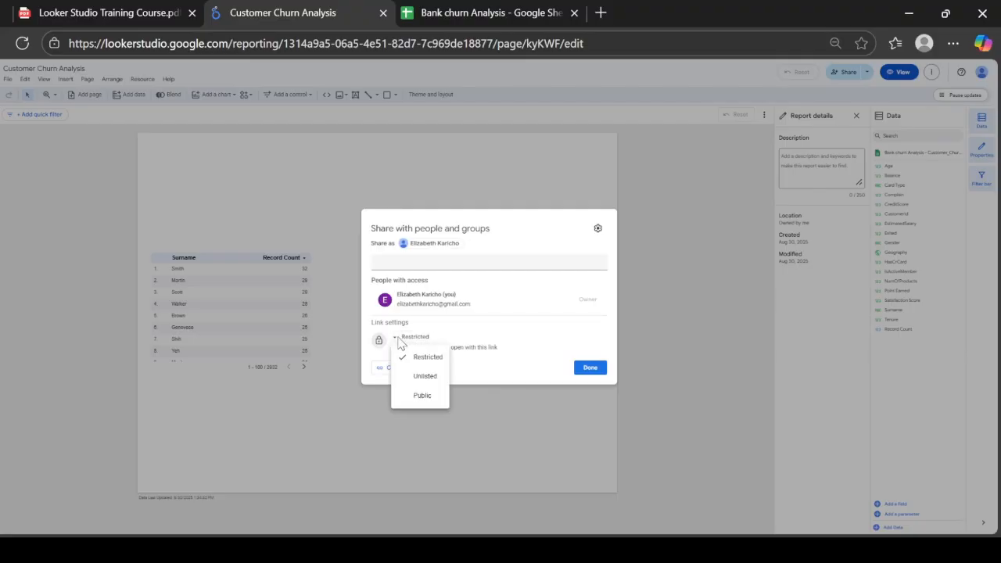
pyautogui.click(423, 396)
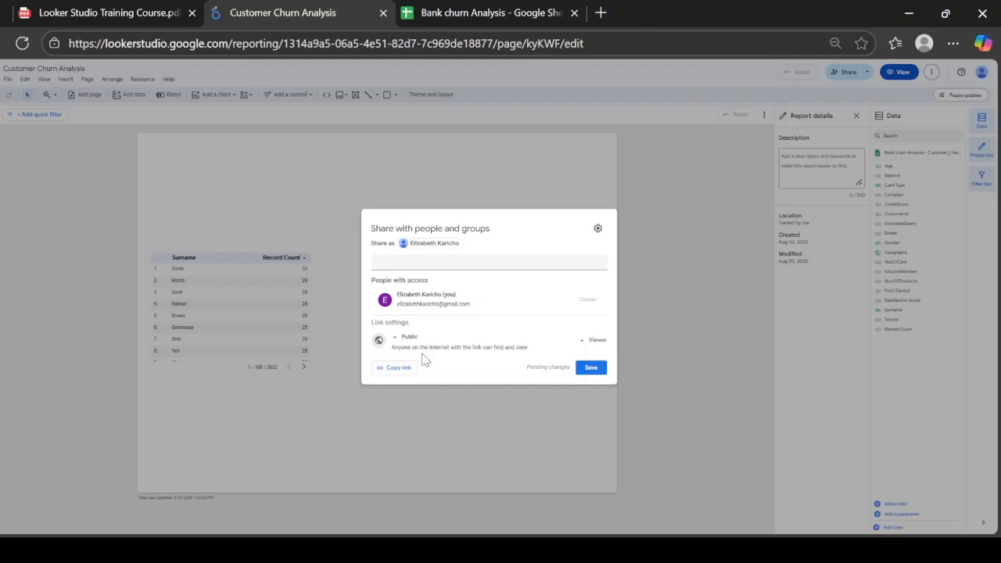
pyautogui.click(596, 342)
pyautogui.click(608, 360)
pyautogui.click(599, 342)
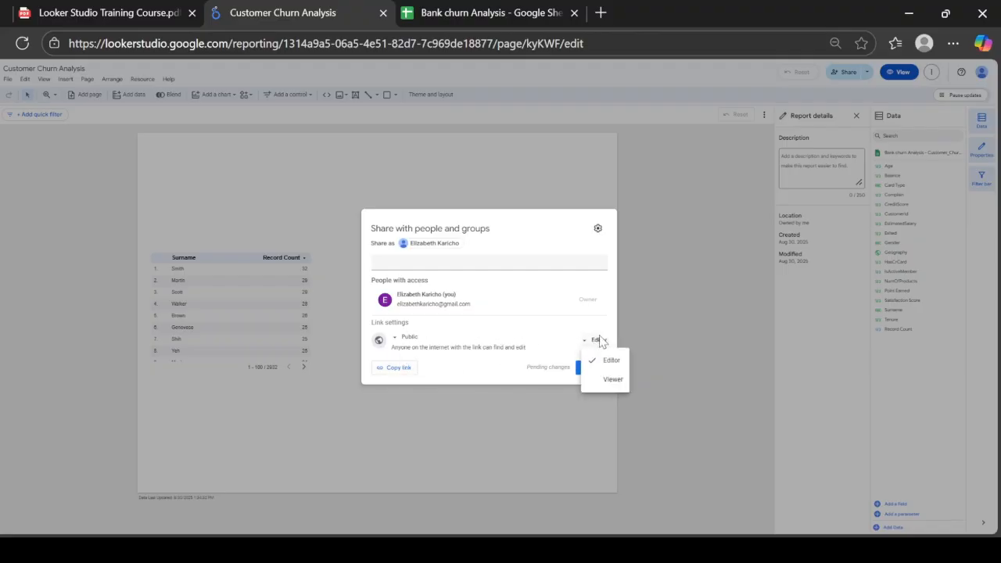
pyautogui.click(610, 380)
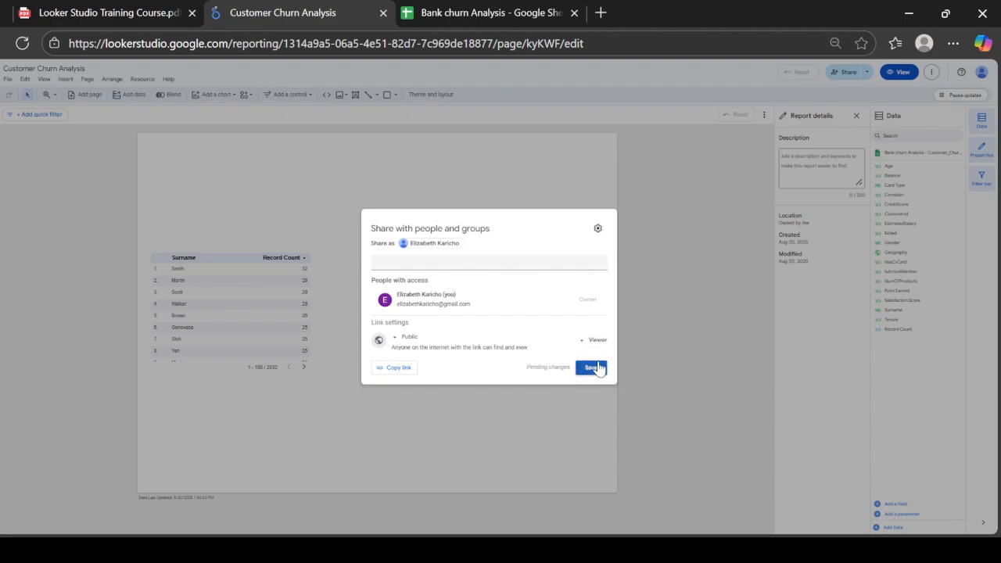
pyautogui.click(599, 367)
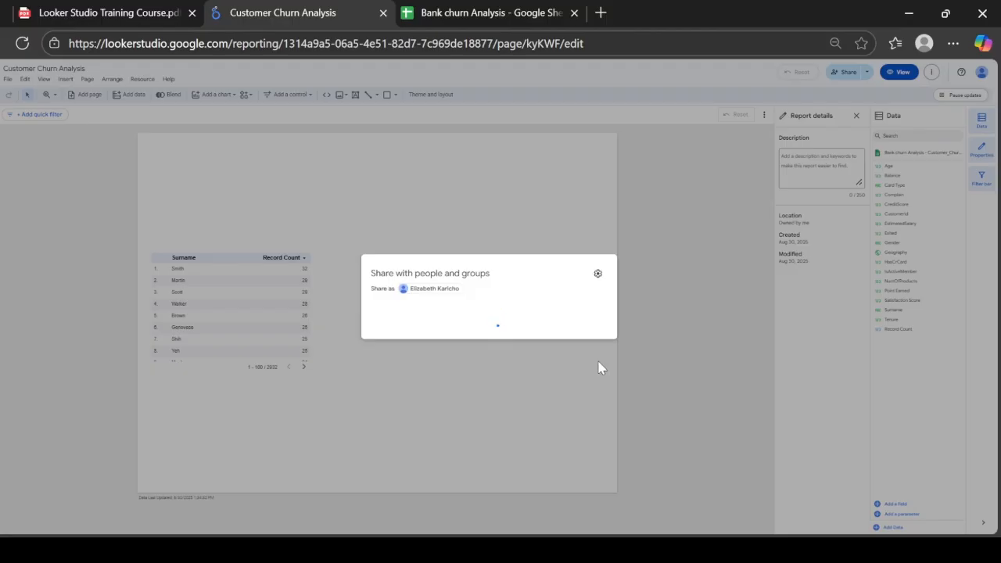
pyautogui.click(598, 361)
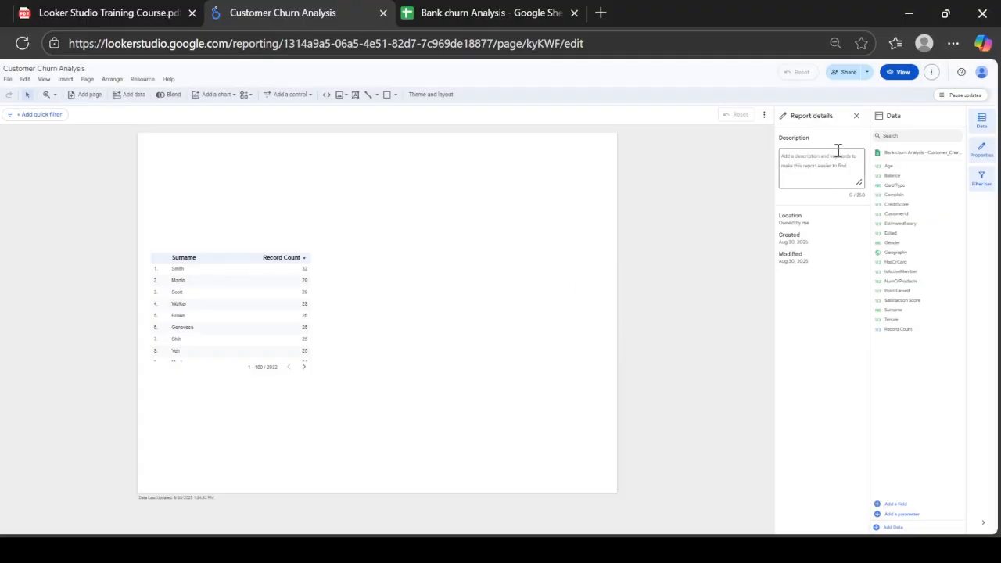
# Close the report details, hide the list of data fields, and show it again.
pyautogui.click(855, 119)
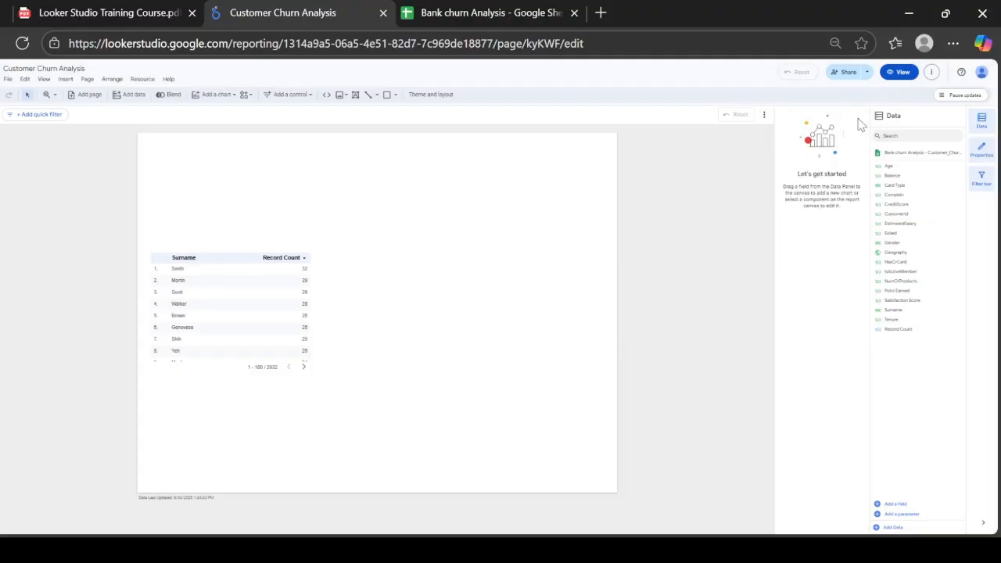
pyautogui.click(987, 124)
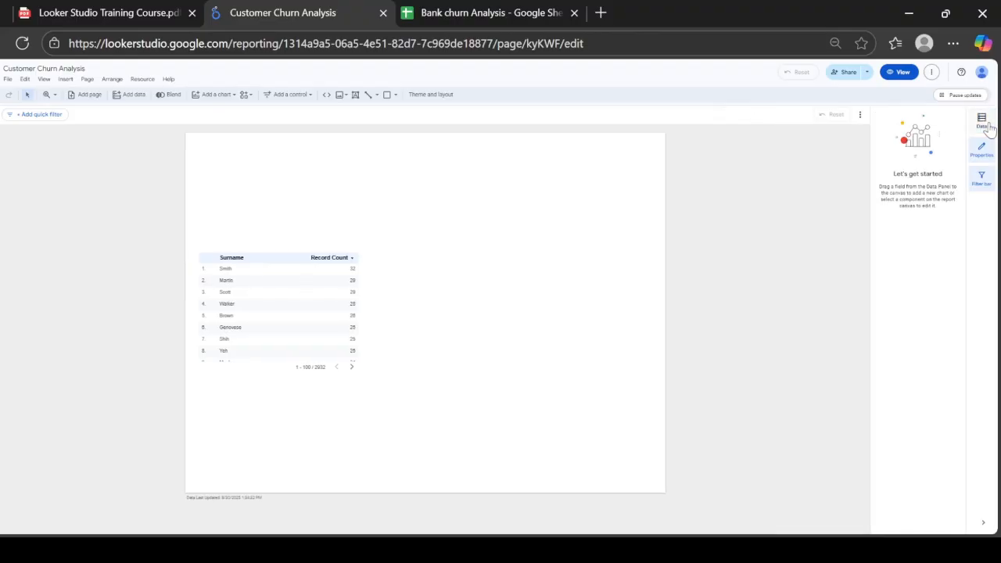
pyautogui.click(988, 123)
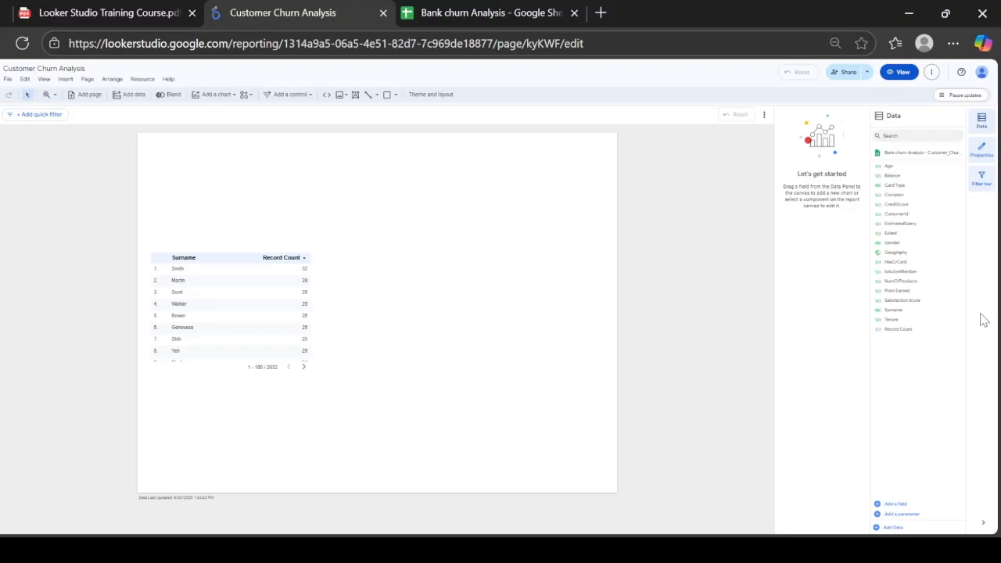
# Open the Bank churn Analysis data source, examine the data types available for the Age field, and return to the report.
pyautogui.click(877, 154)
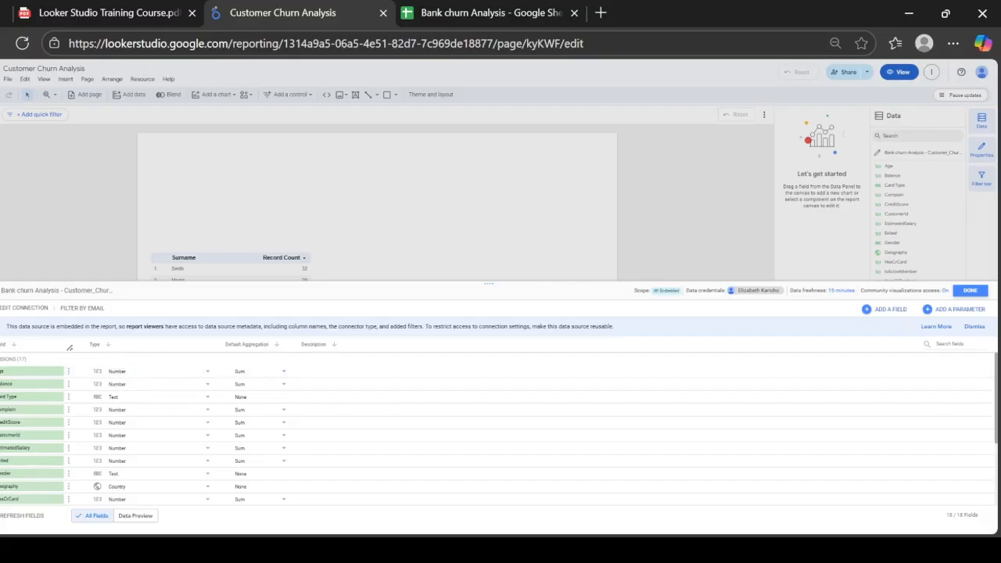
pyautogui.click(208, 374)
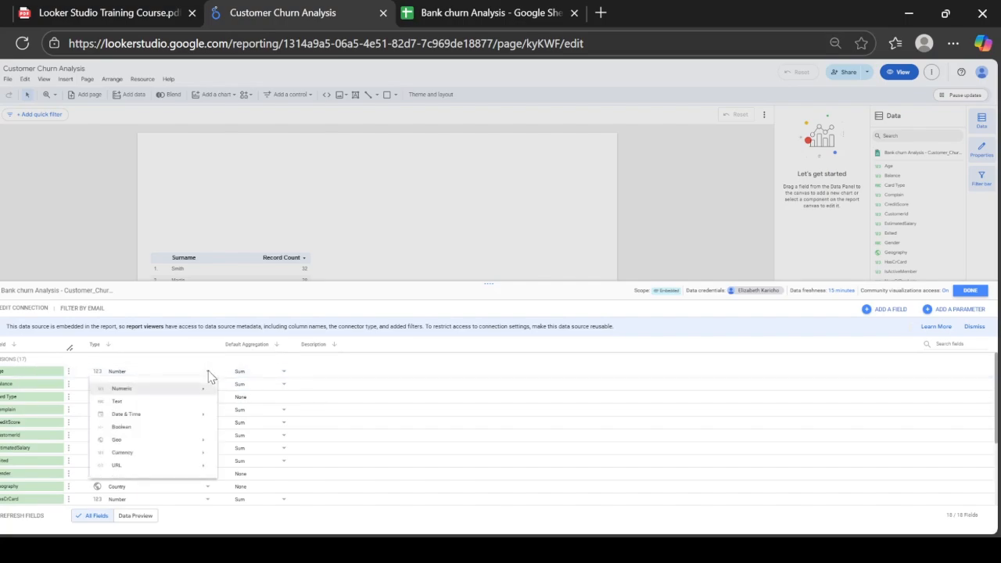
pyautogui.moveTo(200, 388)
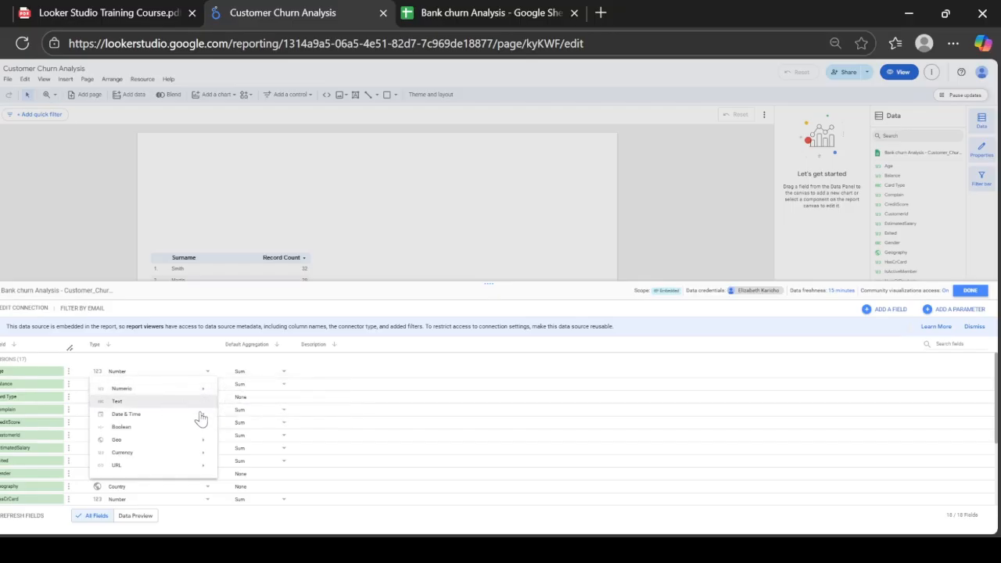
pyautogui.moveTo(199, 451)
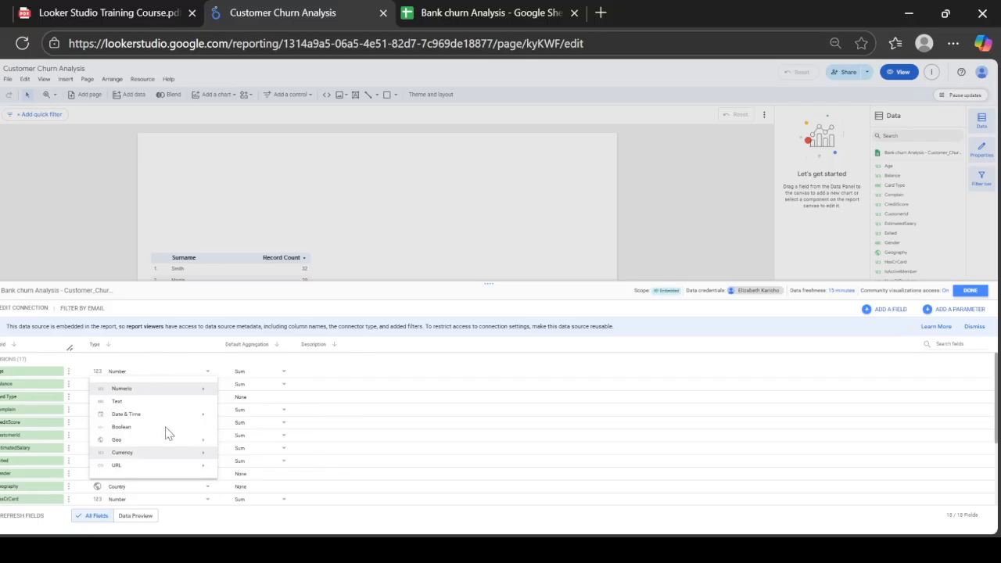
pyautogui.moveTo(169, 442)
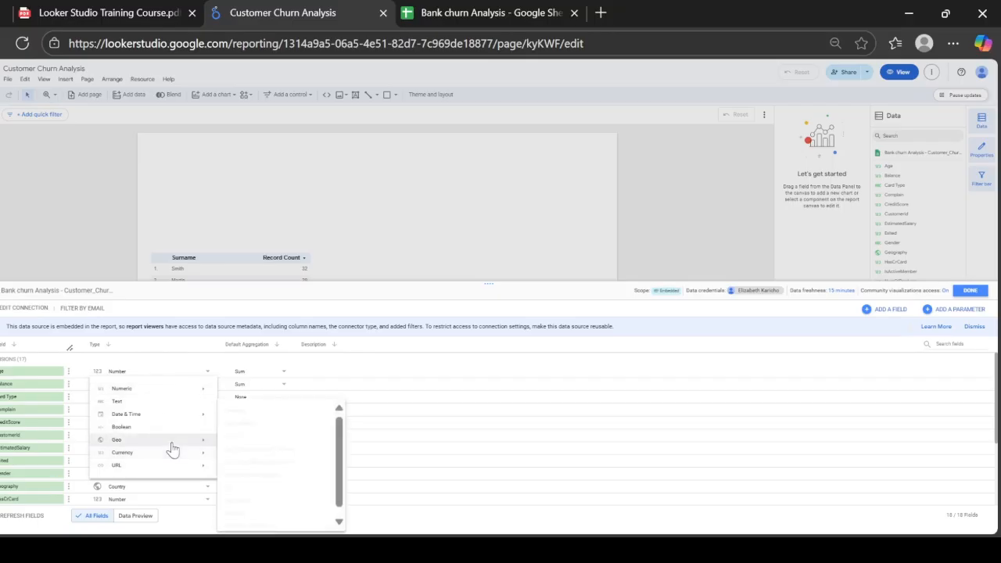
pyautogui.click(156, 359)
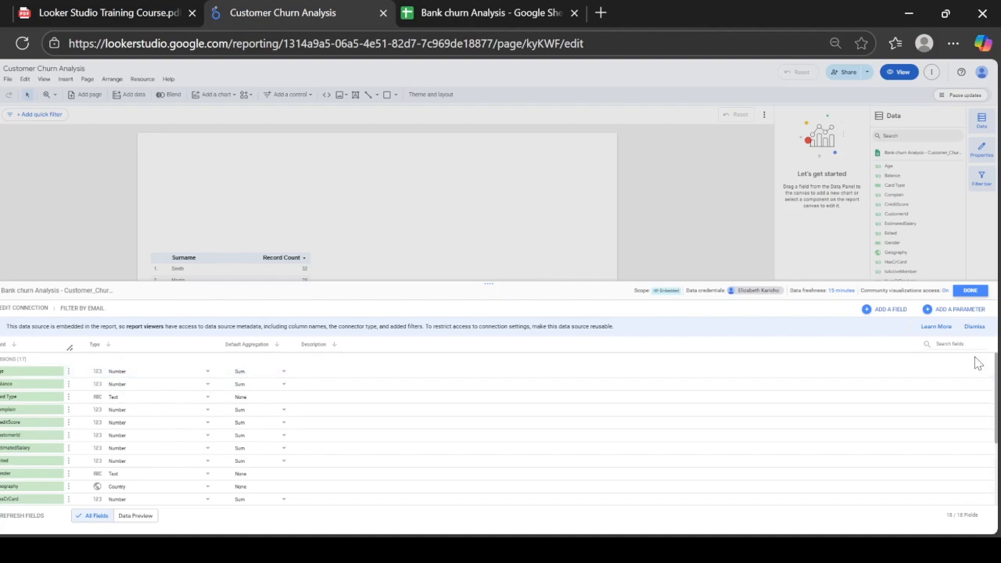
pyautogui.click(971, 292)
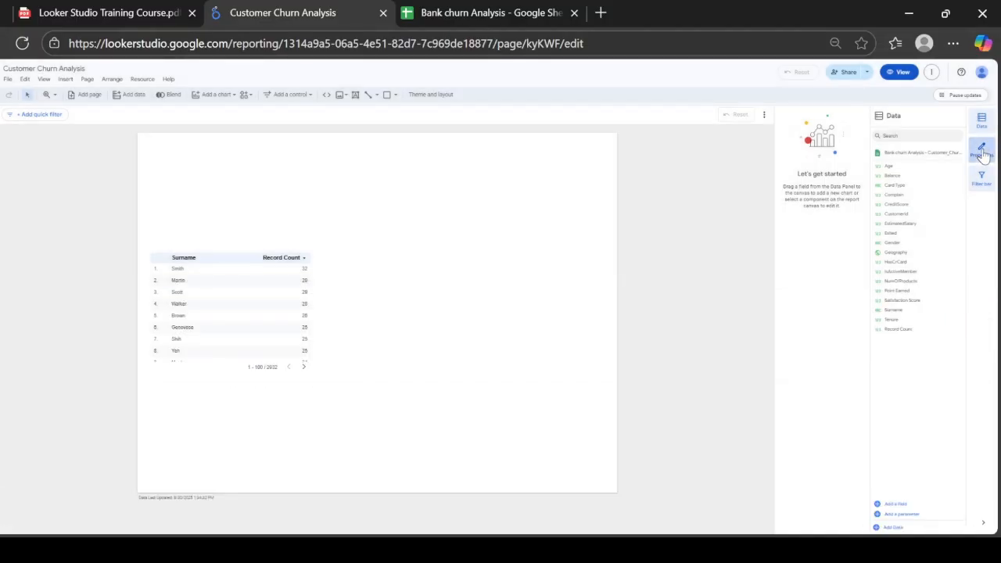
# Select the Surname table on the canvas, show its properties, and change its chart type to Table with bars.
pyautogui.click(982, 154)
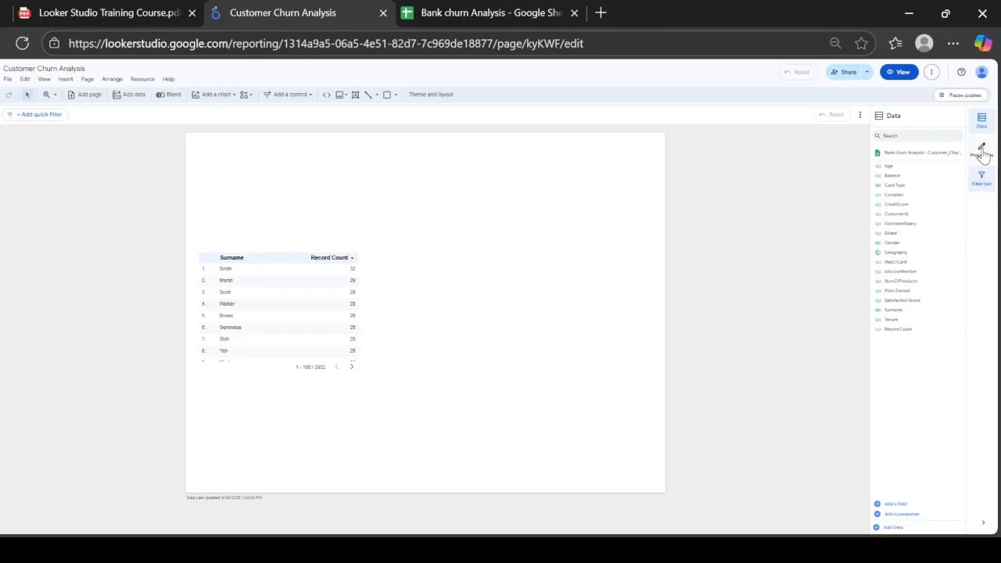
pyautogui.click(284, 262)
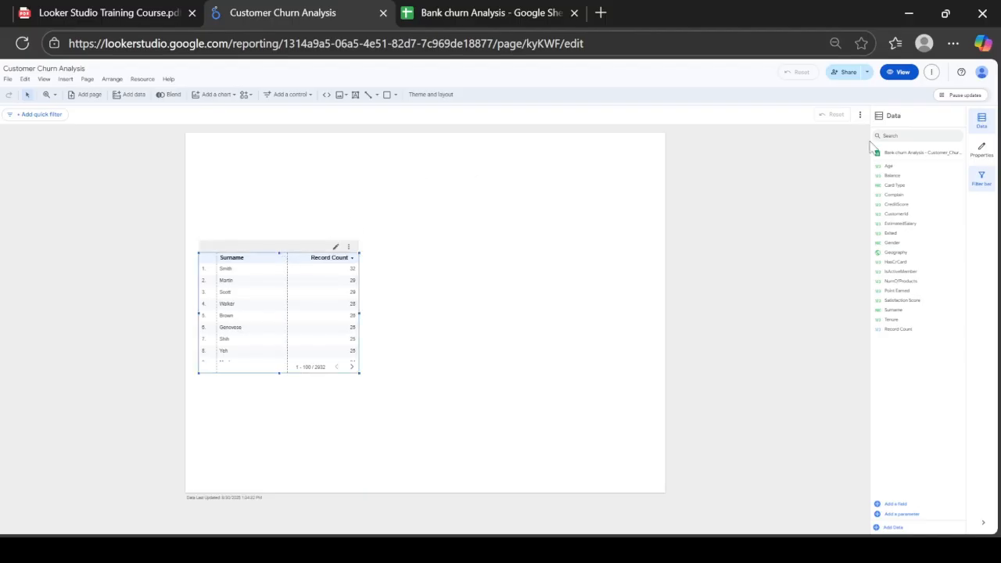
pyautogui.click(981, 153)
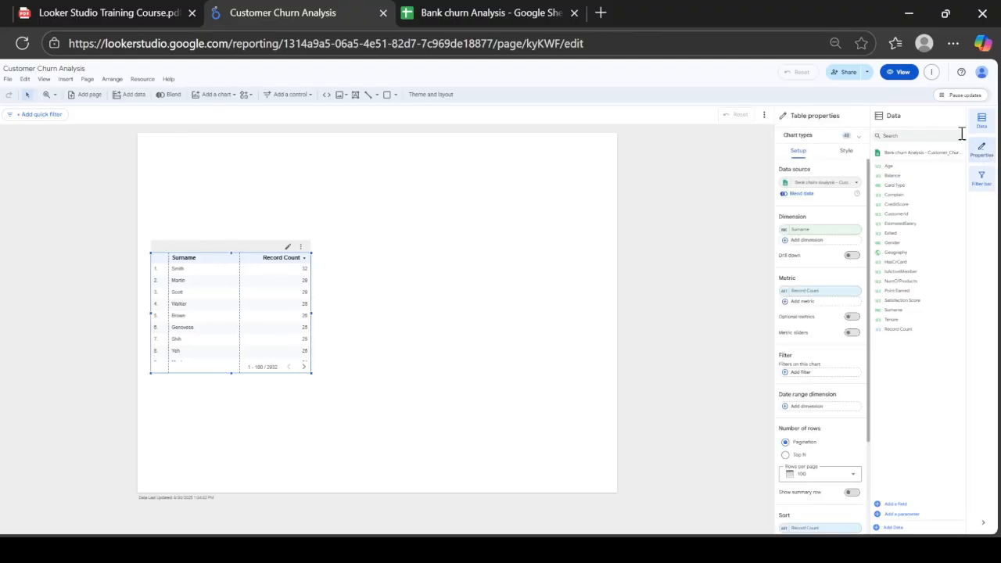
pyautogui.click(822, 139)
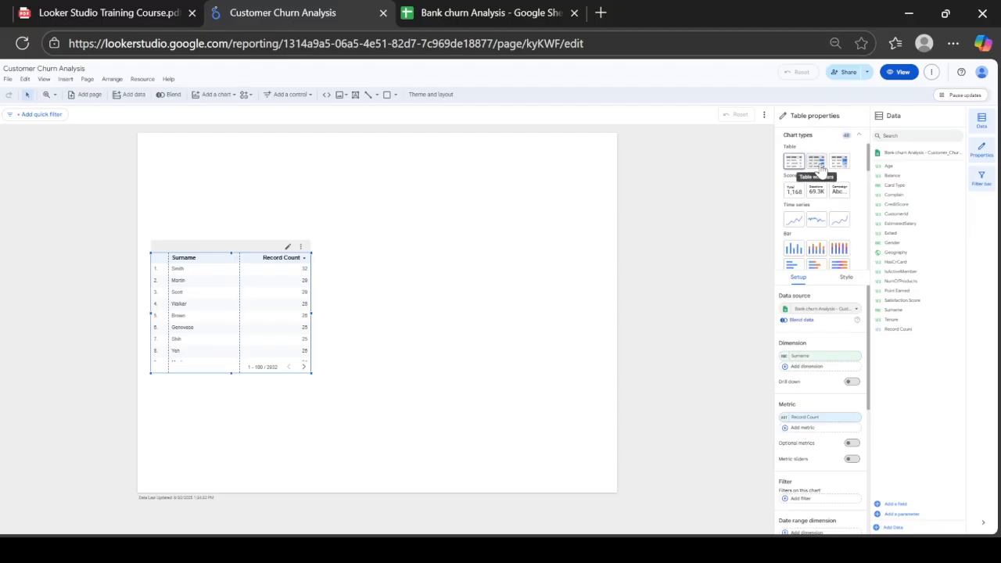
pyautogui.click(817, 162)
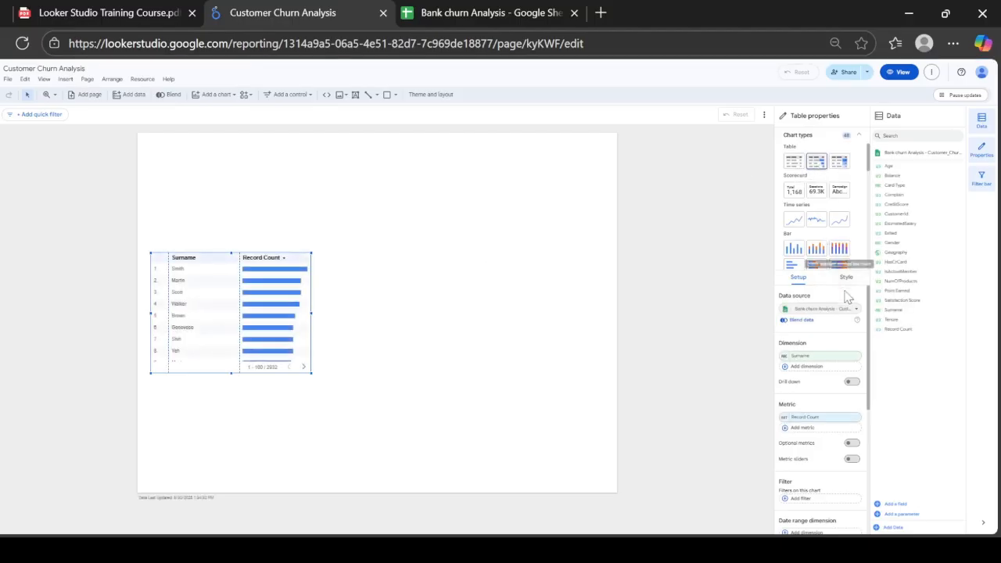
pyautogui.click(858, 137)
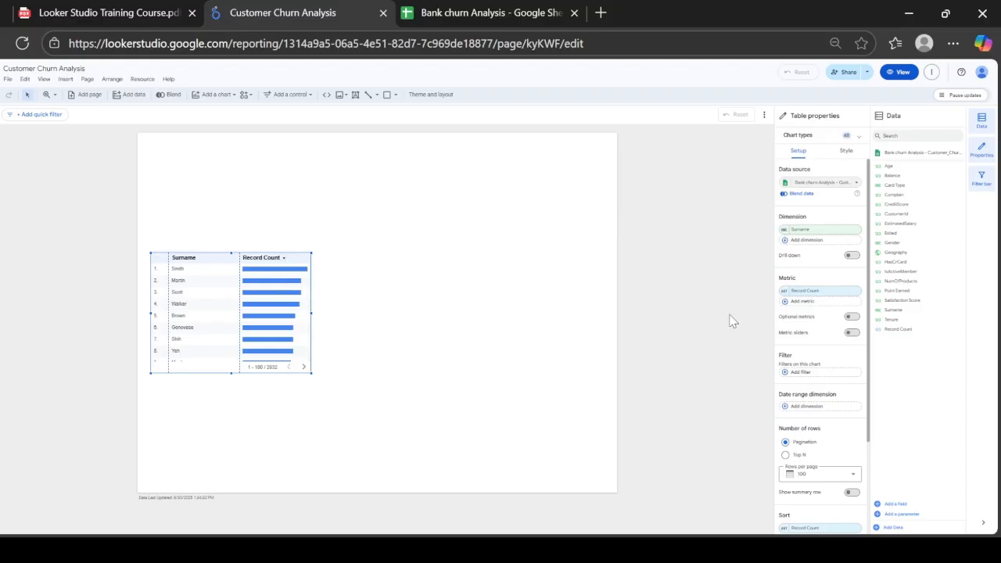
# Replace the table's Record Count metric with CustomerId and set its aggregation to Count Distinct.
pyautogui.click(813, 300)
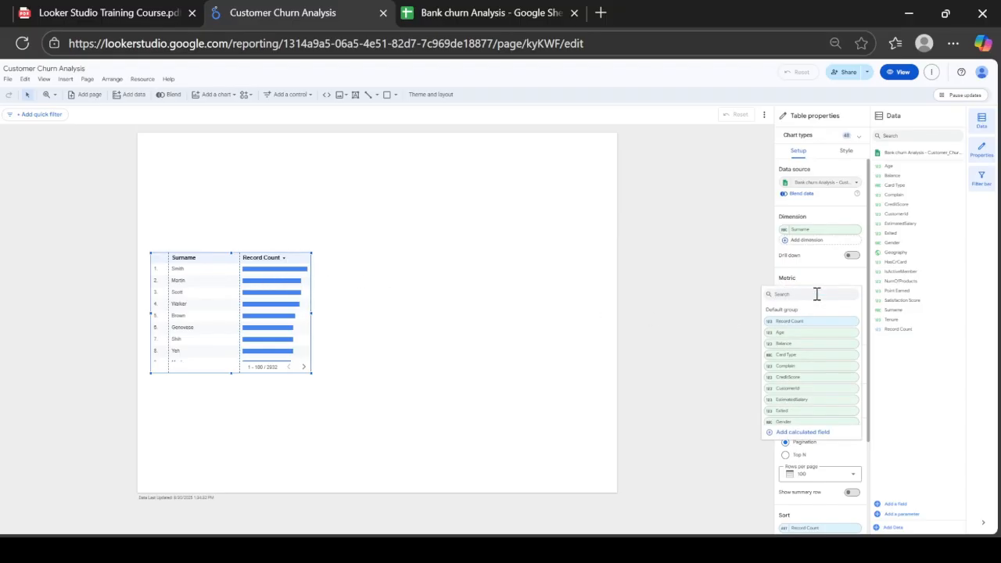
pyautogui.write('cus')
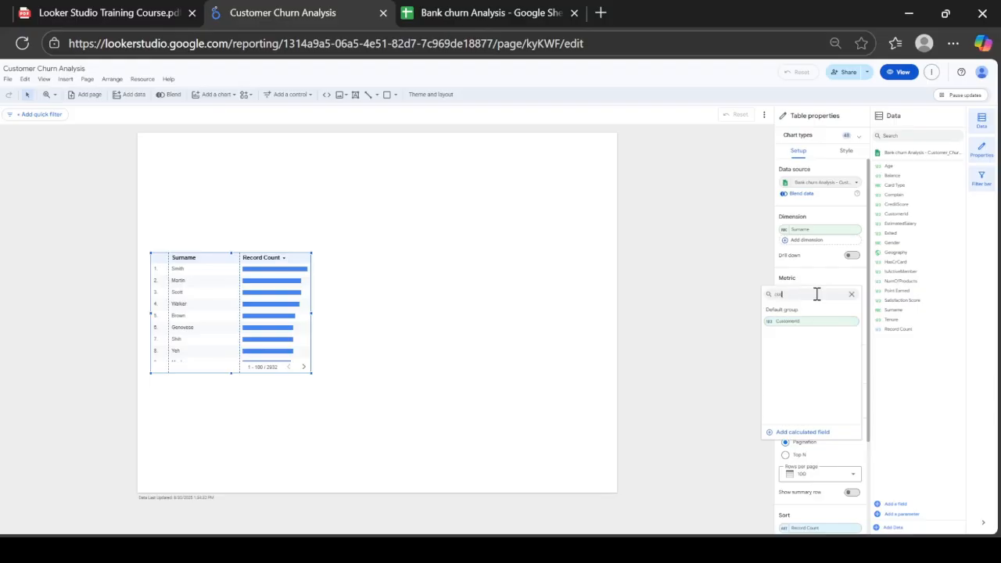
pyautogui.click(790, 323)
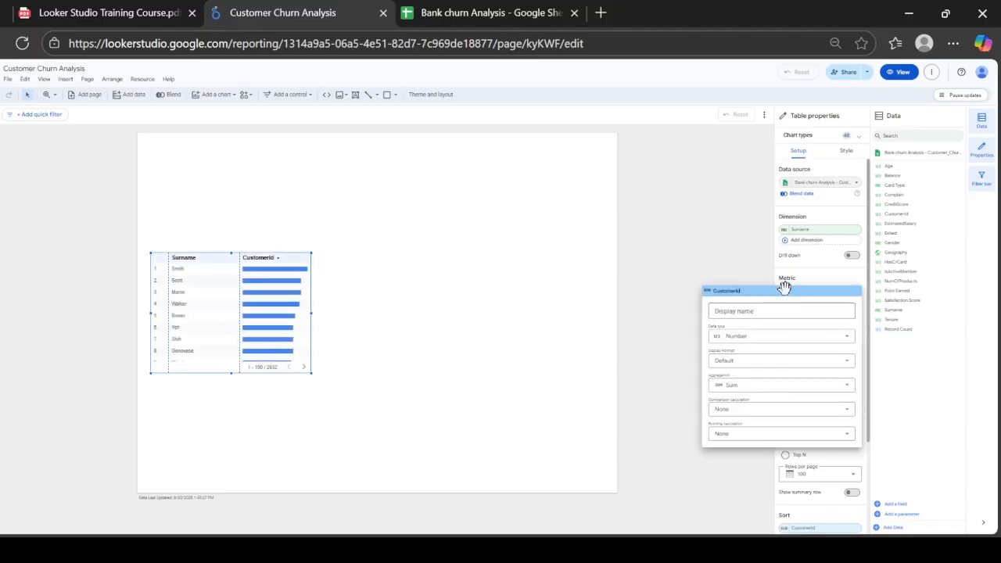
pyautogui.click(784, 292)
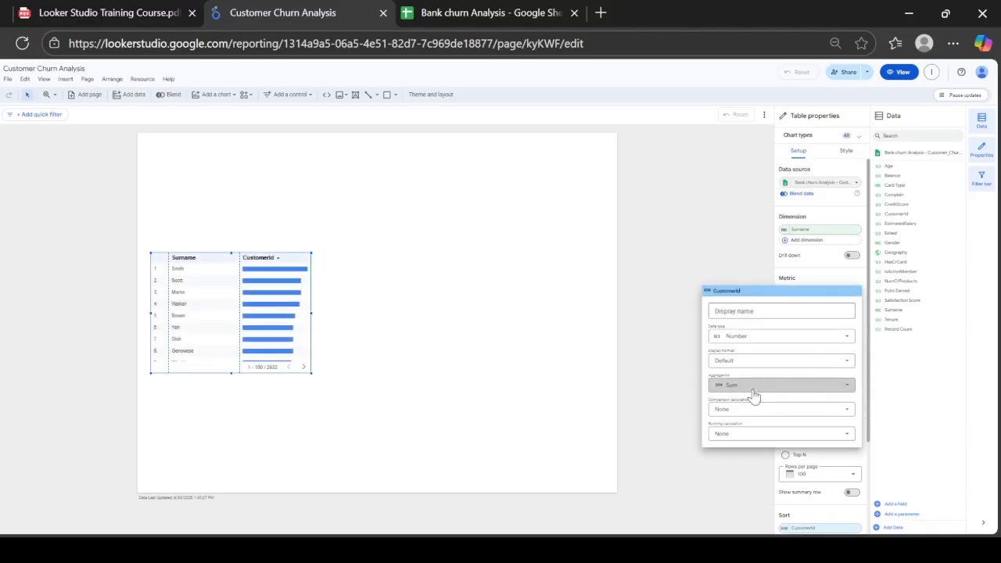
pyautogui.click(753, 385)
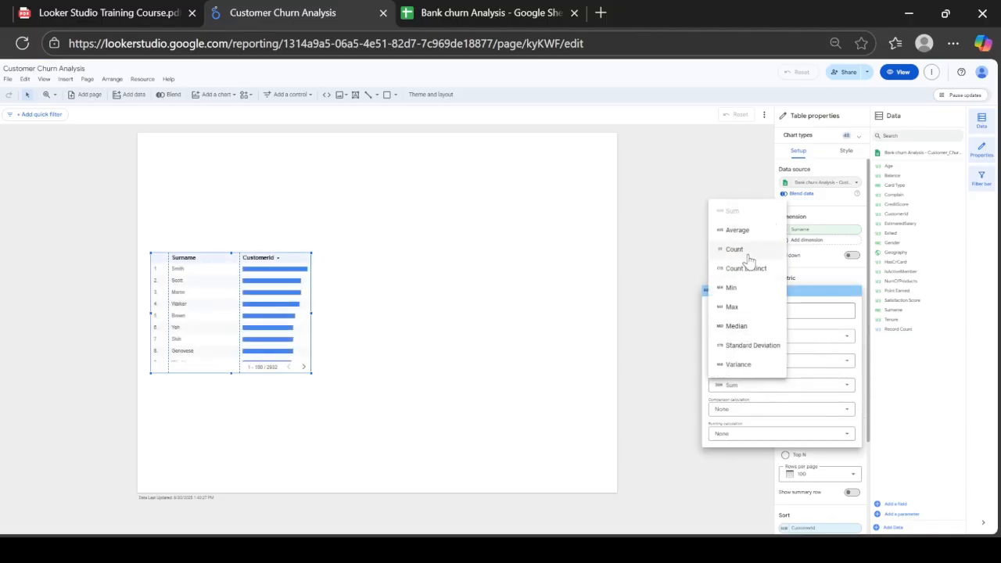
pyautogui.click(756, 272)
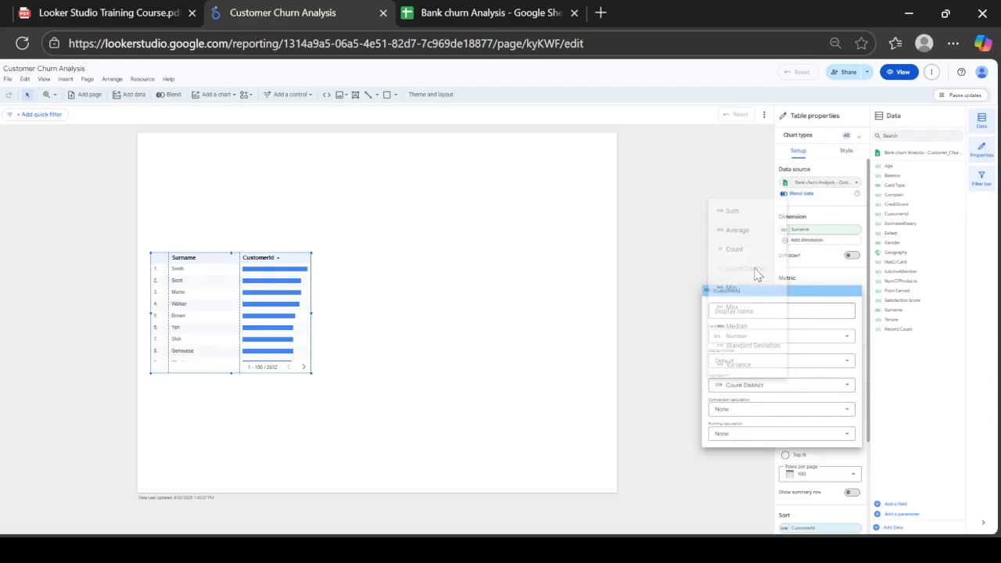
pyautogui.click(835, 274)
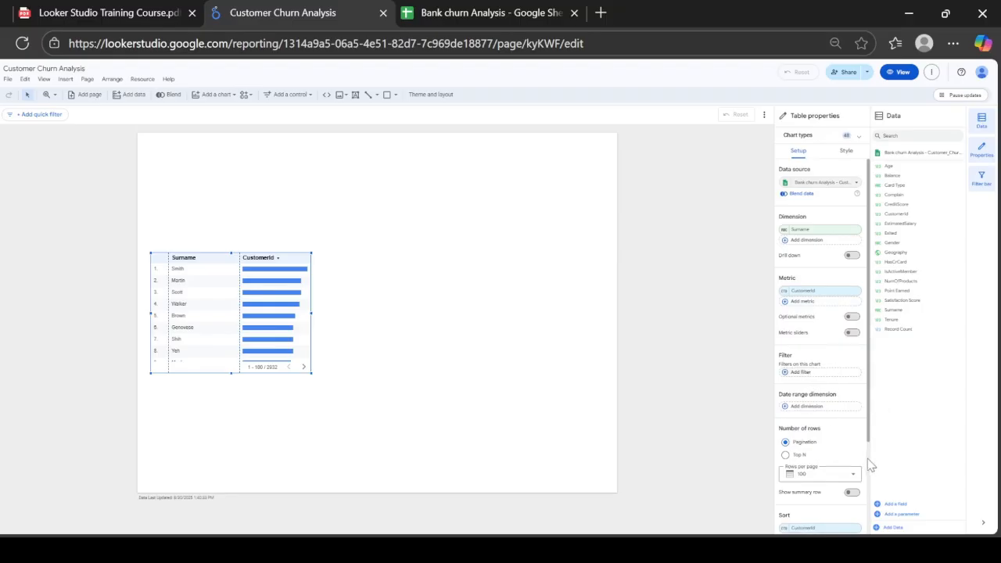
# Examine the table's remaining setup options and its style options, and hide the table properties.
pyautogui.scroll(-3, 870, 465)
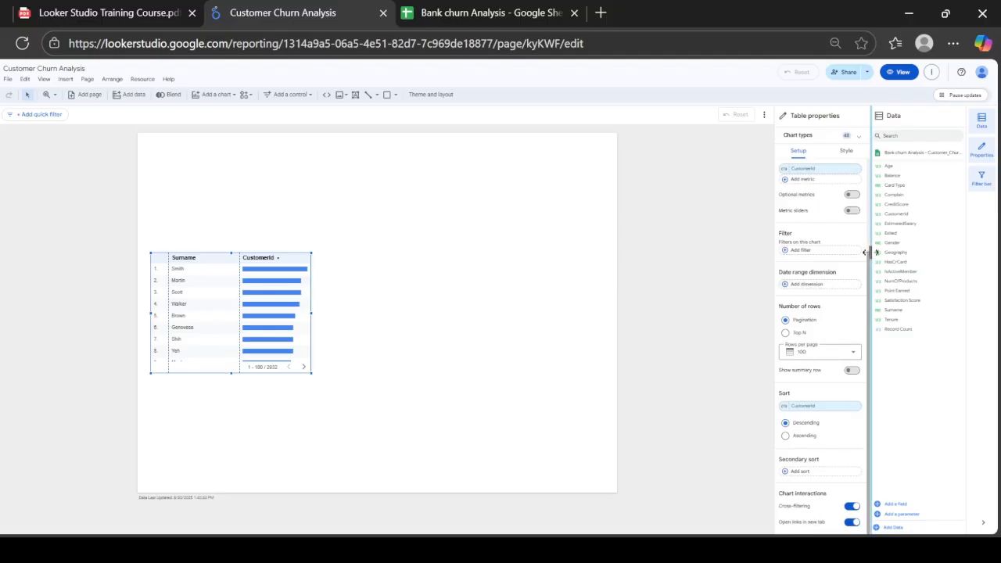
pyautogui.scroll(3, 848, 184)
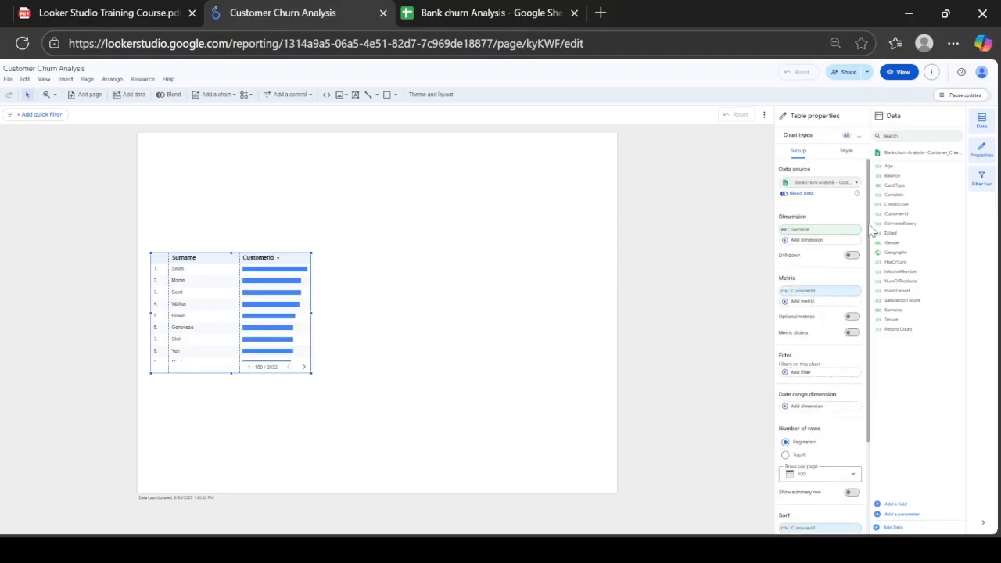
pyautogui.click(845, 152)
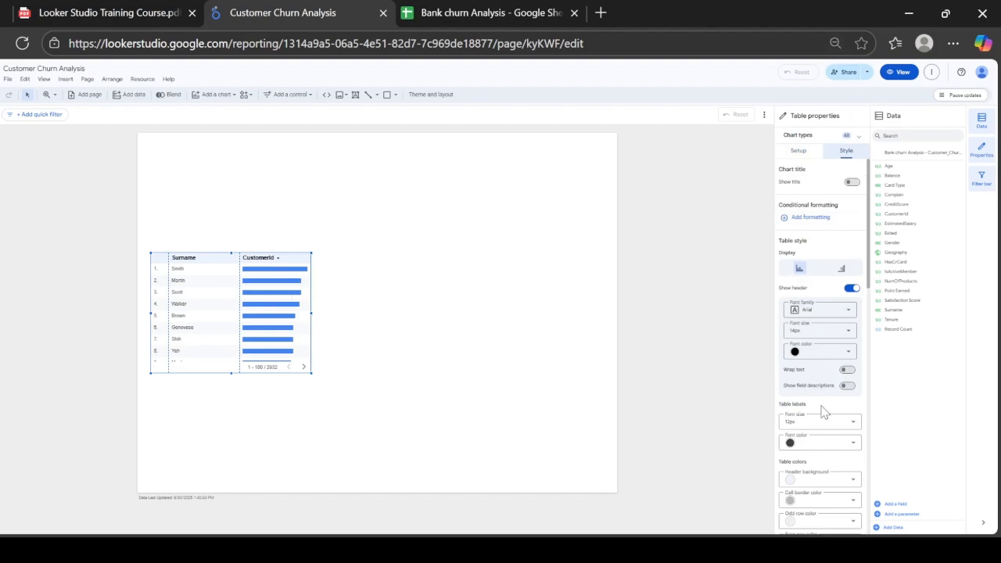
pyautogui.click(983, 152)
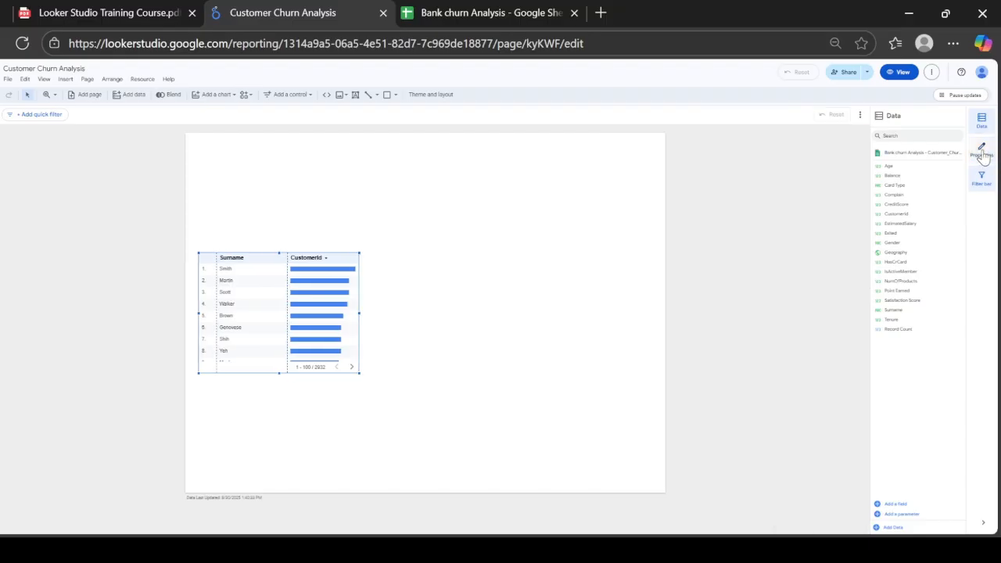
# Show the filter bar and add a quick filter on the Geography field.
pyautogui.click(989, 186)
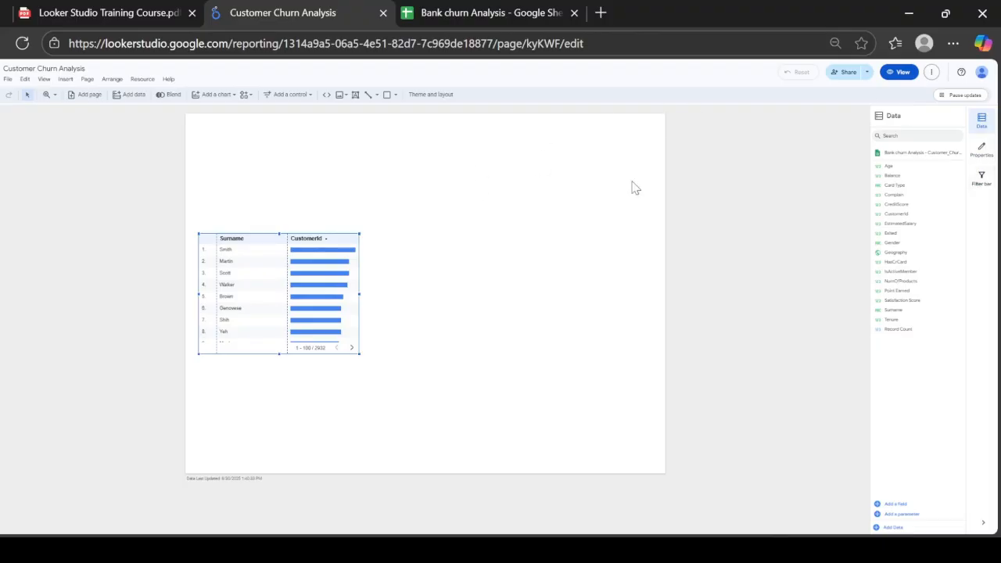
pyautogui.click(982, 179)
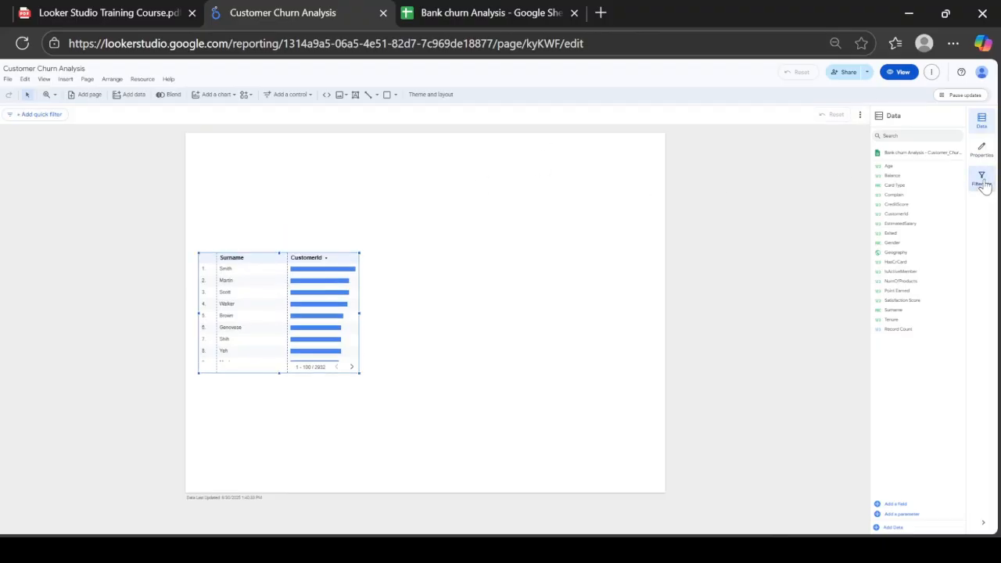
pyautogui.click(61, 115)
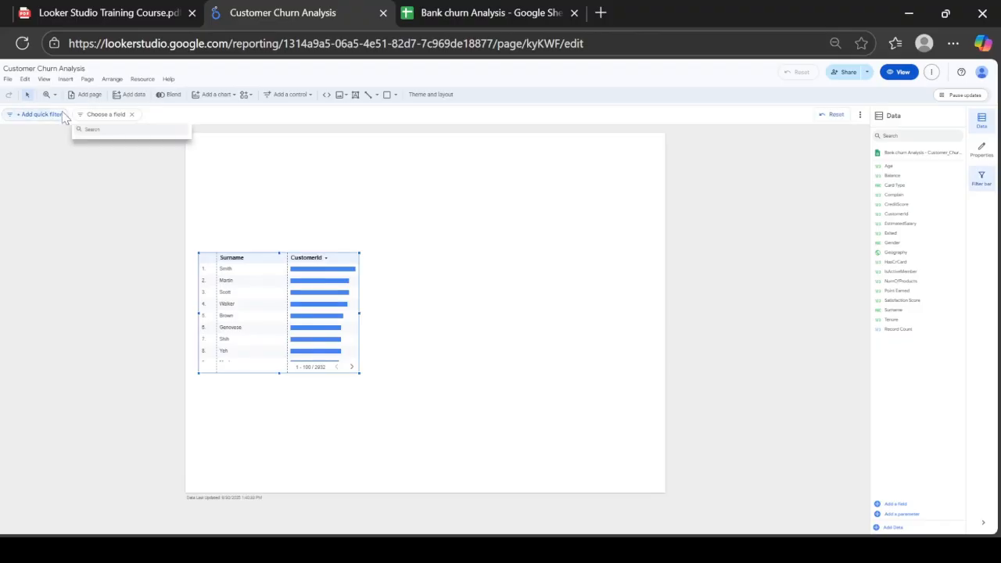
pyautogui.click(109, 115)
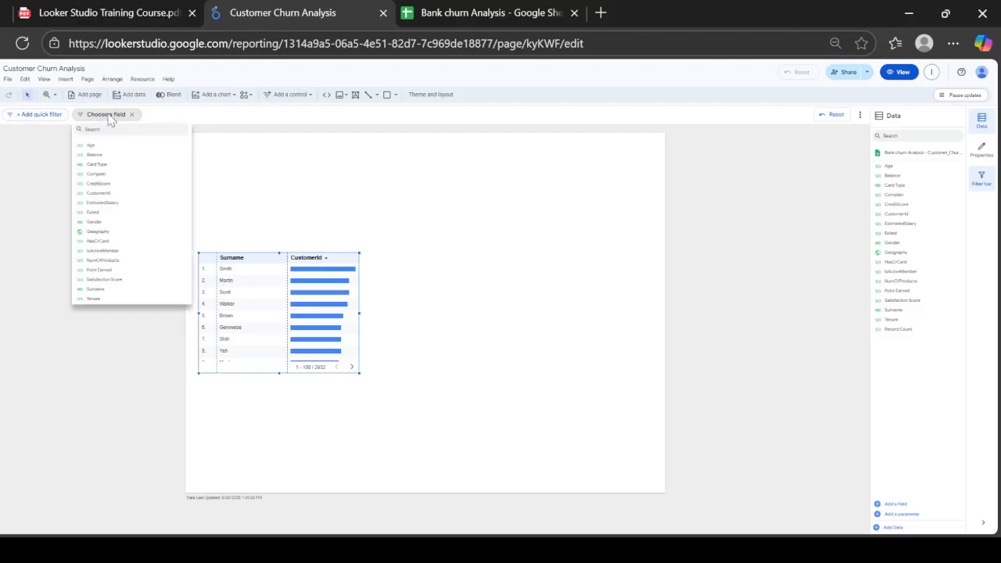
pyautogui.click(111, 232)
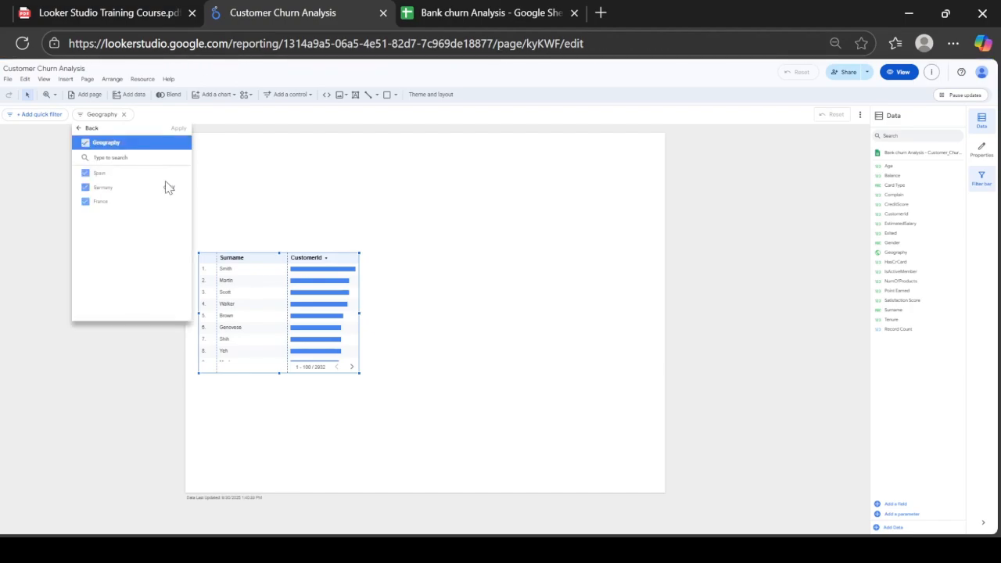
pyautogui.click(169, 174)
pyautogui.click(529, 191)
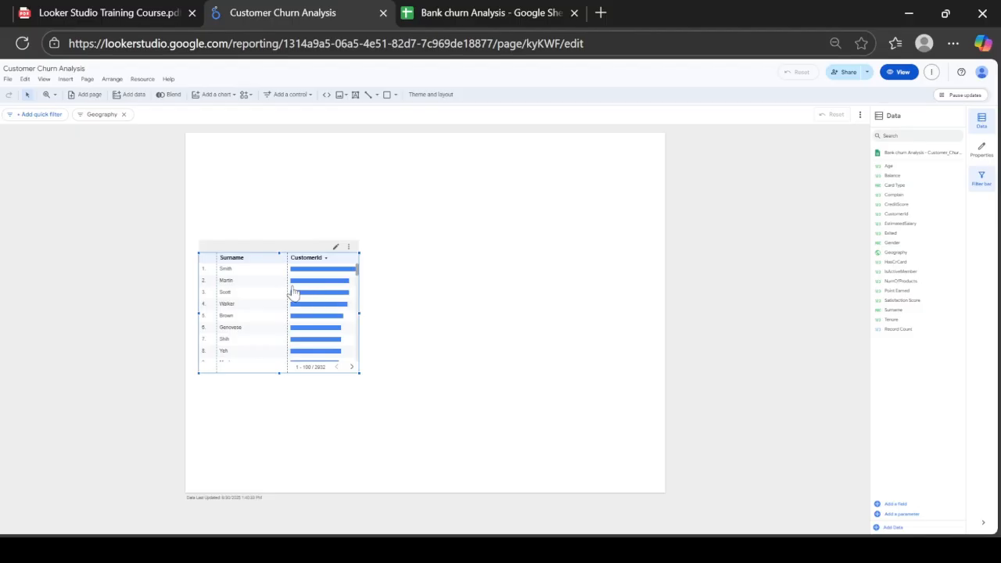
# Apply the Geography quick filter with only Spain selected, and remove the quick filter from the report again.
pyautogui.click(98, 115)
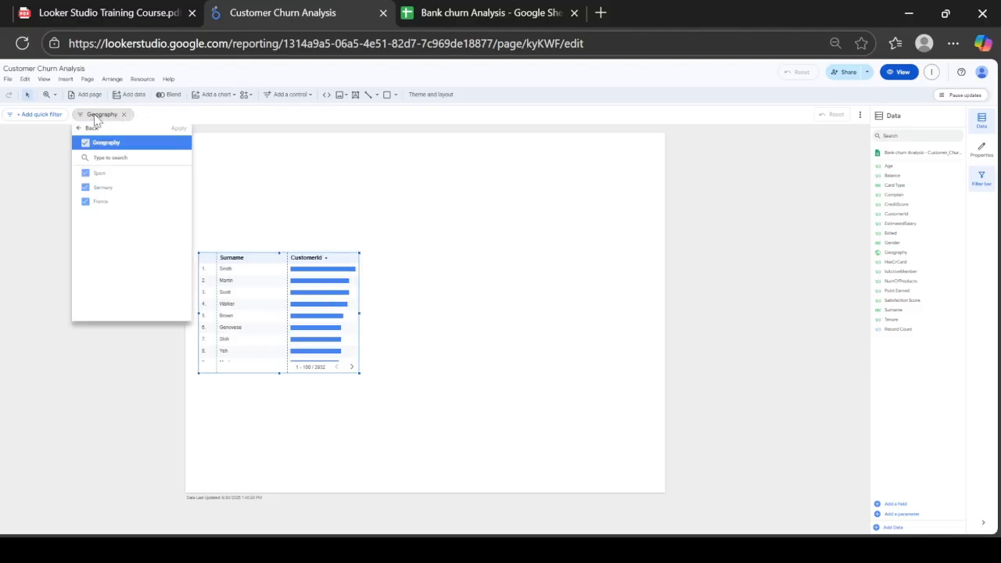
pyautogui.click(169, 174)
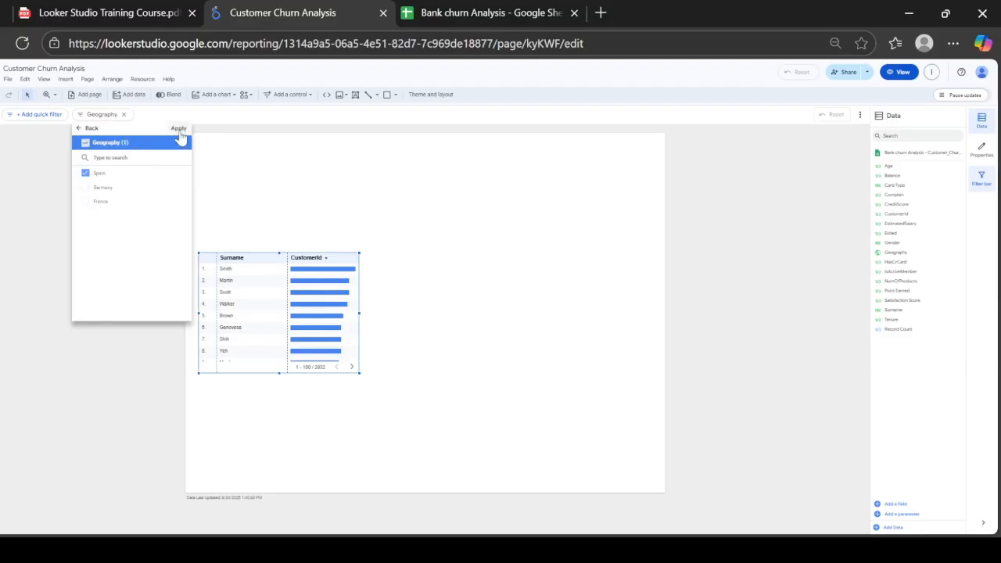
pyautogui.click(179, 130)
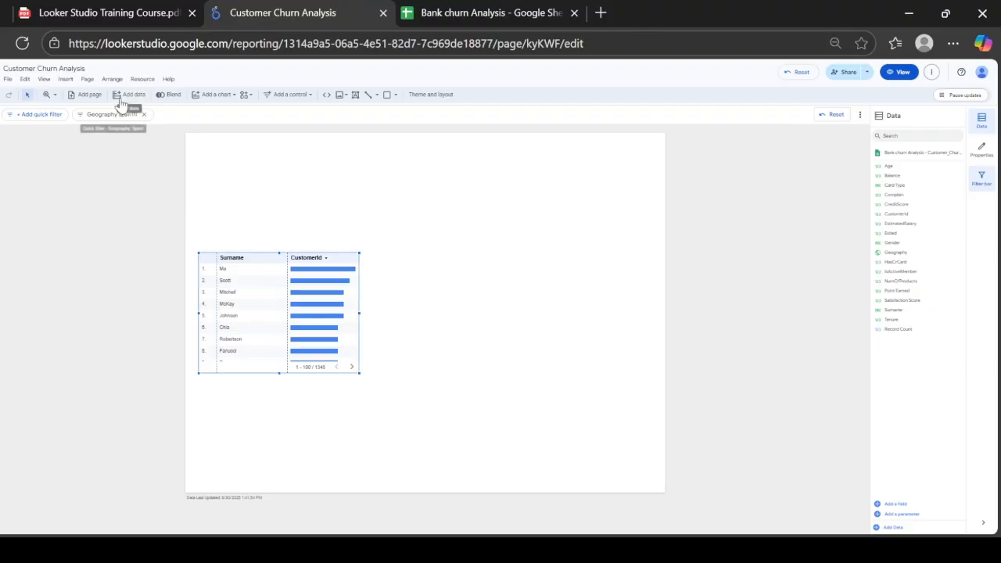
pyautogui.click(144, 114)
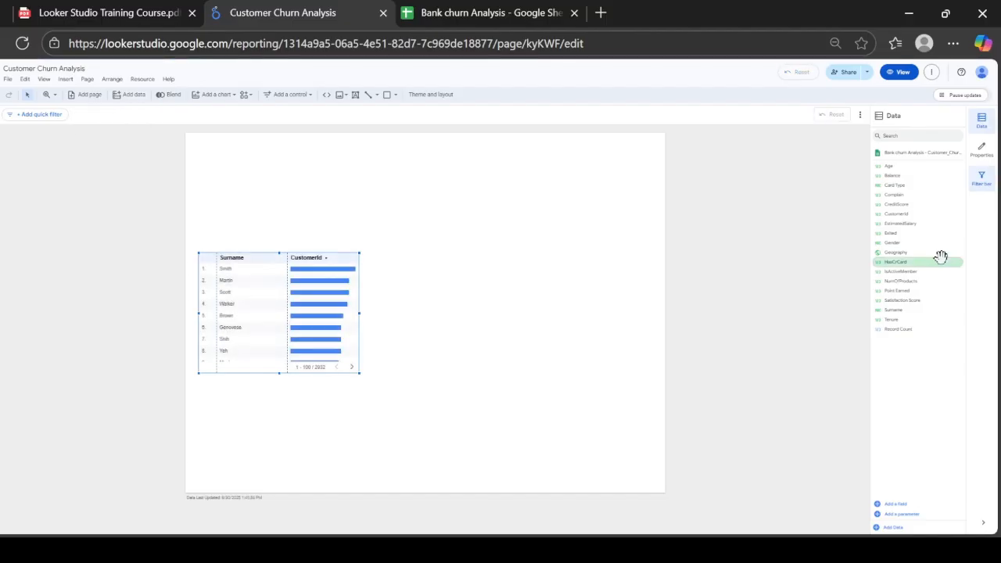
# Hide the filter bar, and minimize the browser window with the table deselected.
pyautogui.click(981, 182)
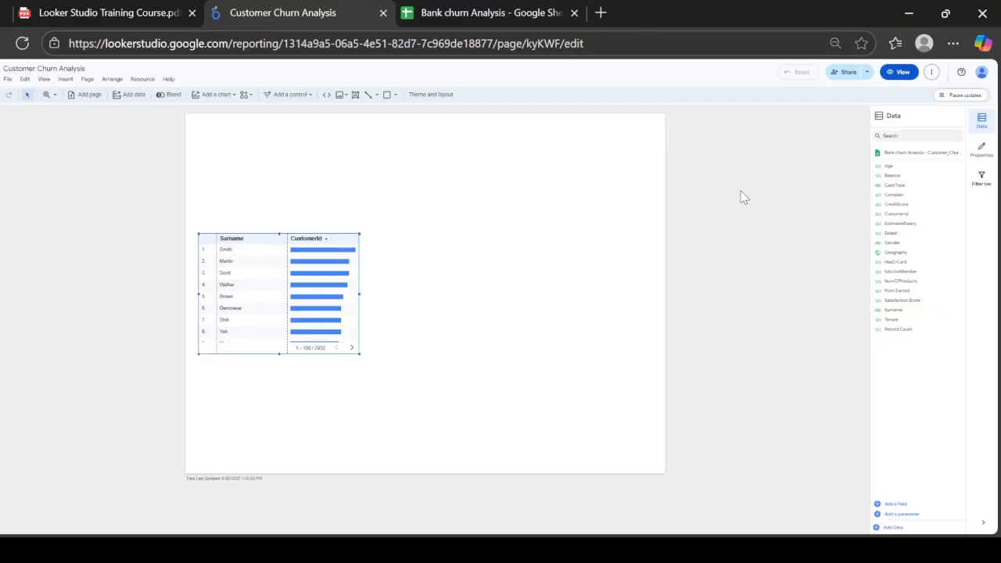
pyautogui.click(510, 221)
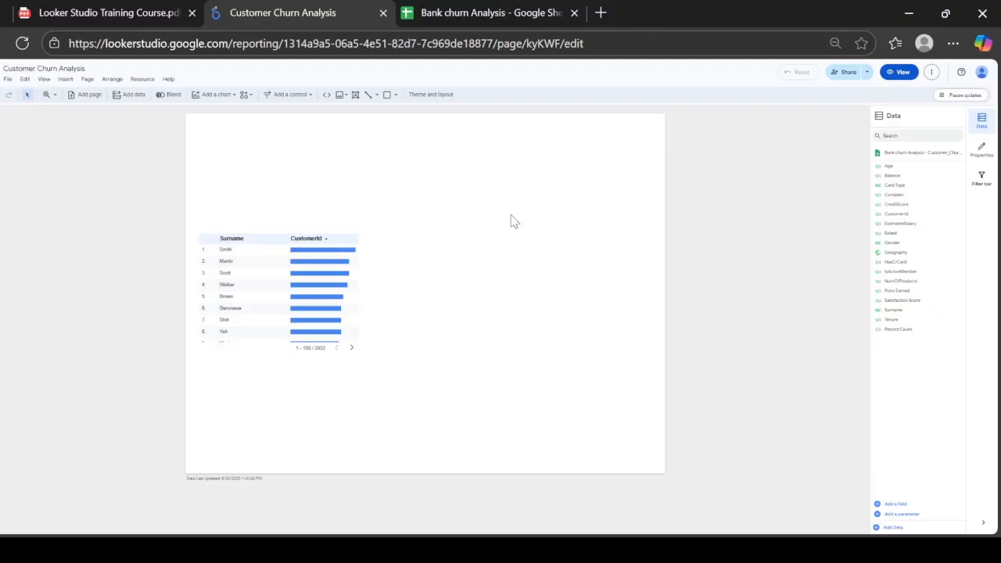
pyautogui.click(911, 16)
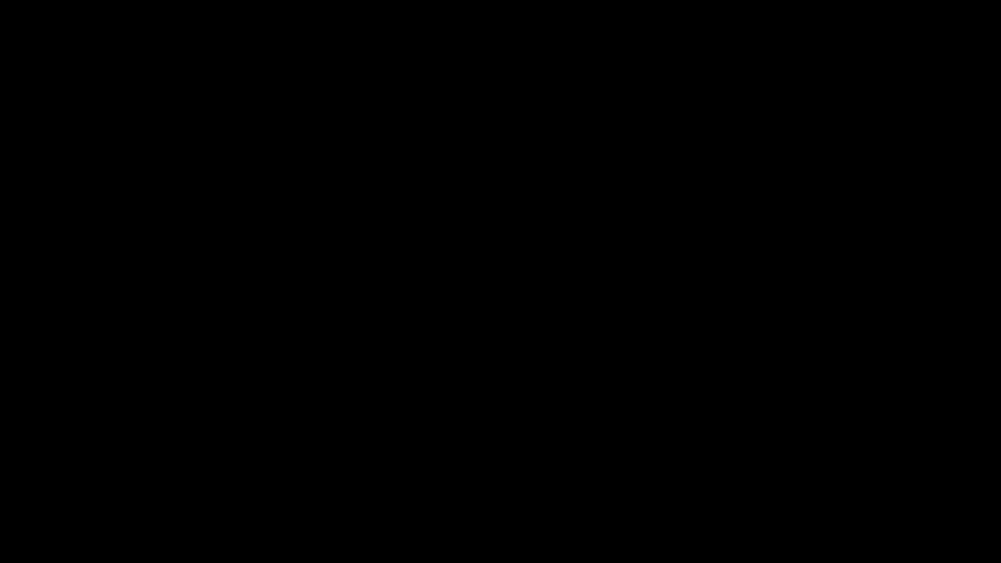